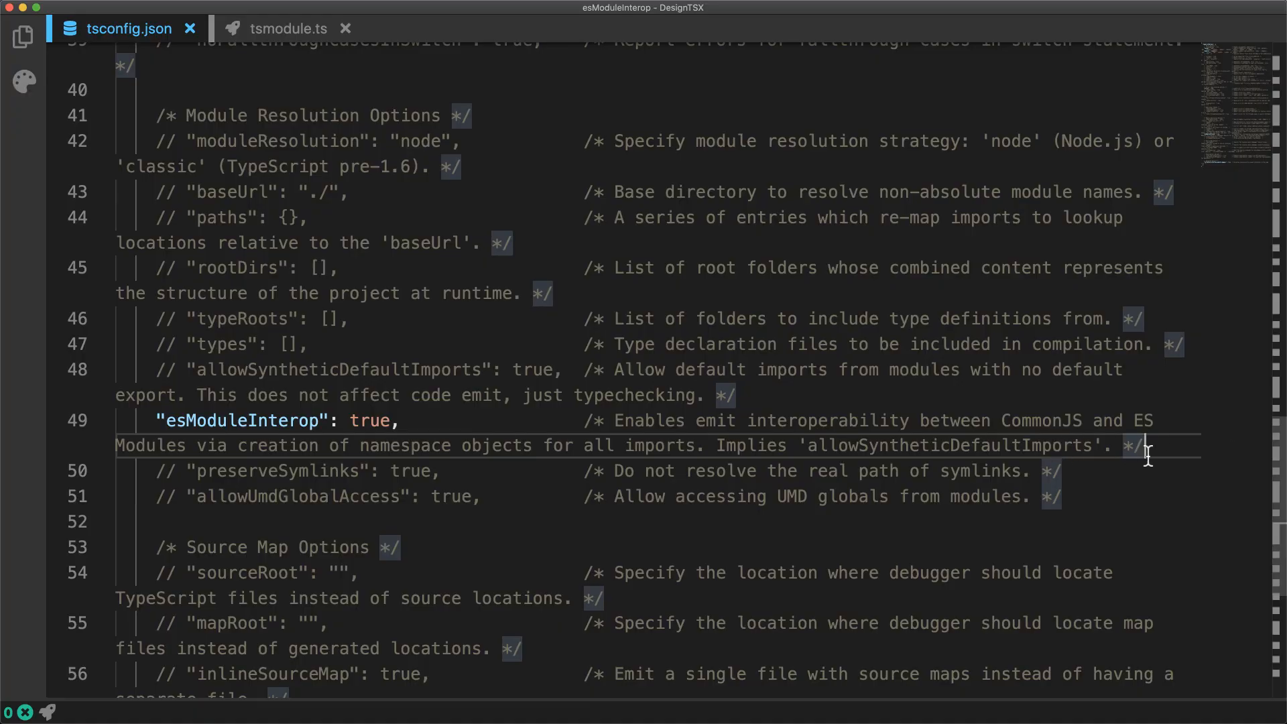
- From the esModuleInterop setting, move to tsmodule.ts and review the fs namespace, default and recommended imports
{"action": "left_click_drag", "start_coordinate": [1161, 450], "coordinate": [97, 420]}
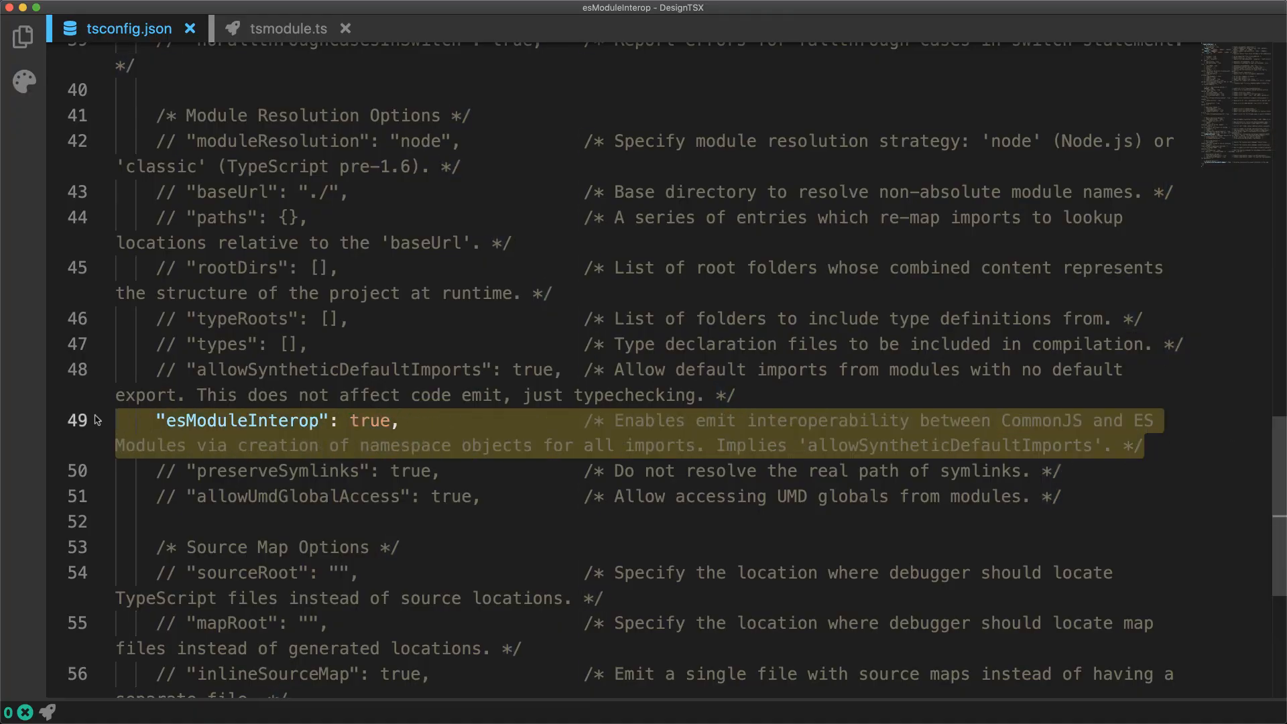
{"action": "left_click", "coordinate": [288, 29]}
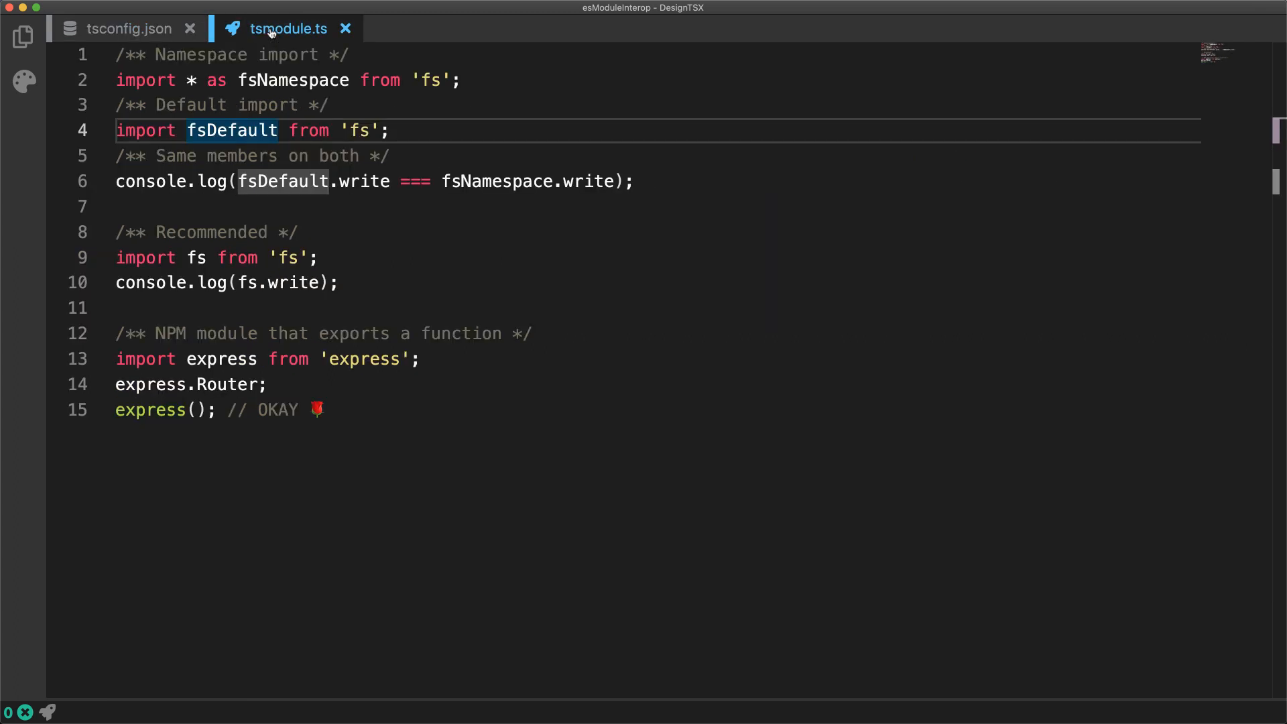
{"action": "mouse_move", "coordinate": [392, 130]}
{"action": "left_mouse_down"}
{"action": "mouse_move", "coordinate": [64, 82]}
{"action": "mouse_move", "coordinate": [61, 63]}
{"action": "left_mouse_up"}
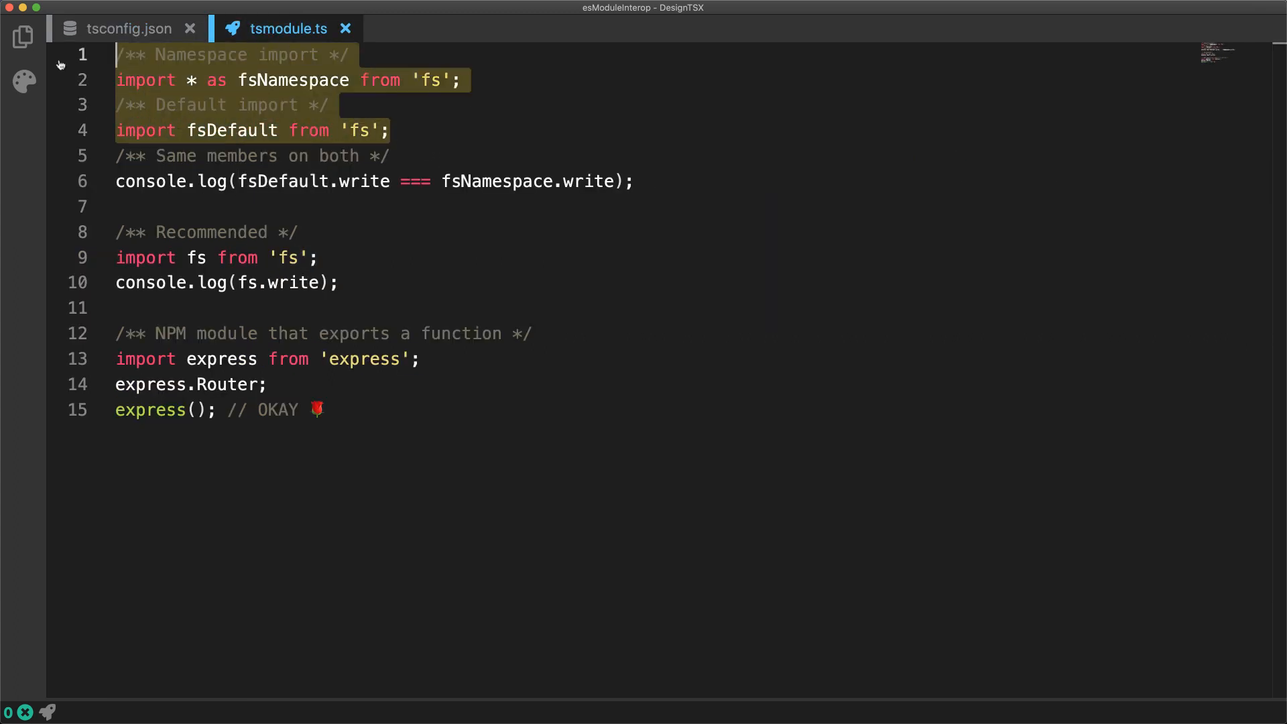
{"action": "left_click", "coordinate": [394, 280]}
{"action": "left_click_drag", "start_coordinate": [424, 283], "coordinate": [48, 257]}
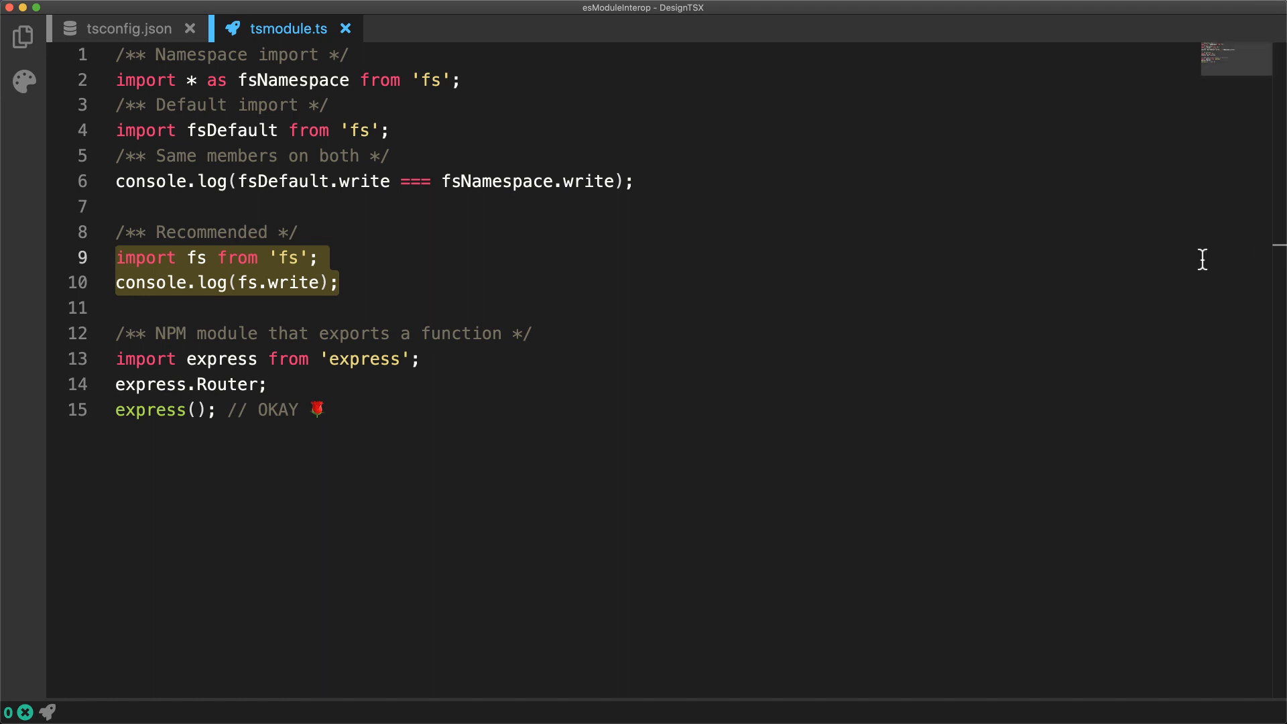
- Review the express import on line 13, its Router member and the express() call
{"action": "left_click", "coordinate": [448, 360]}
{"action": "left_click_drag", "start_coordinate": [421, 359], "coordinate": [100, 359]}
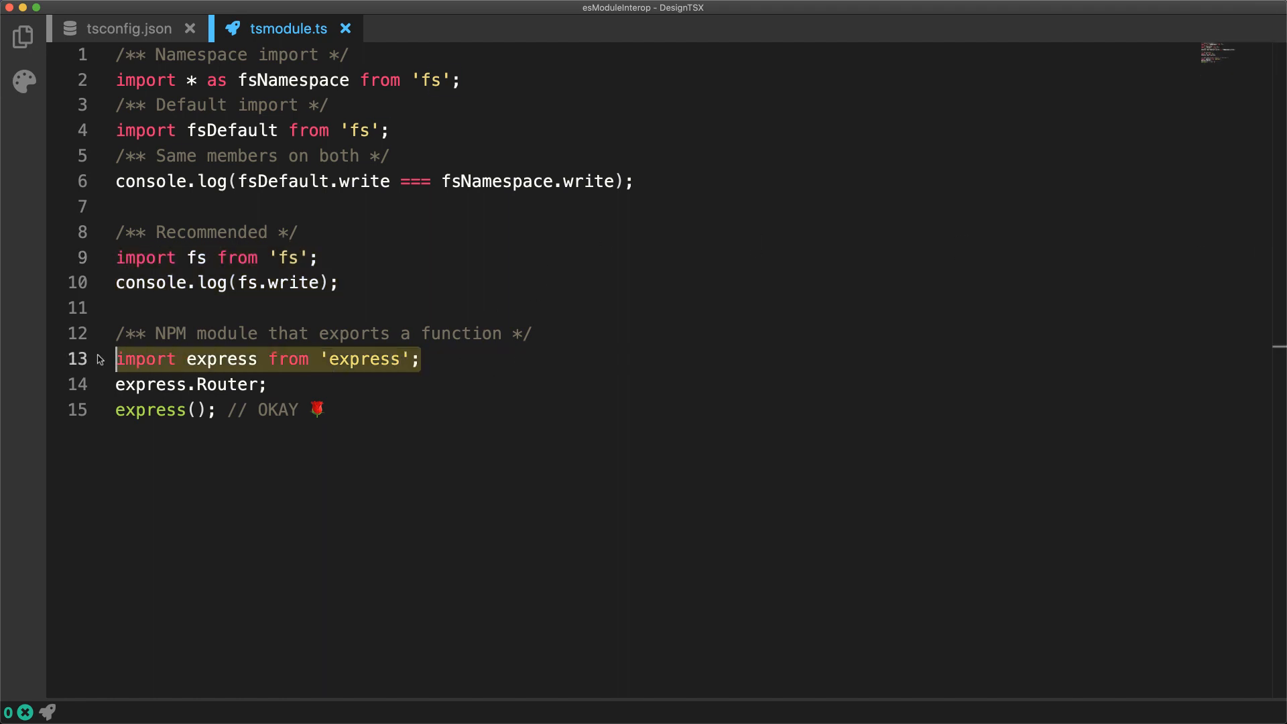
{"action": "double_click", "coordinate": [212, 385]}
{"action": "left_click_drag", "start_coordinate": [207, 409], "coordinate": [105, 410]}
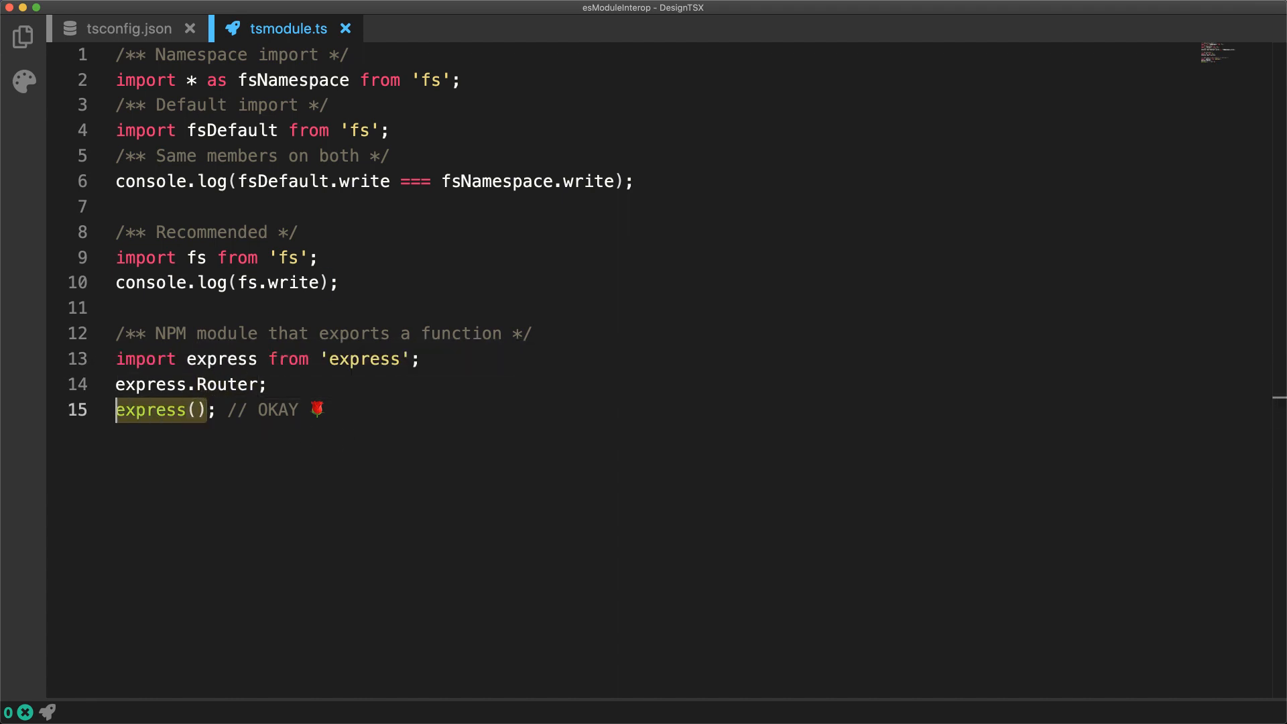
- Append ReactDefault and ReactNameSpace imports of react plus a console.log comparing their createElement
{"action": "left_click", "coordinate": [537, 420]}
{"action": "key", "text": "End"}
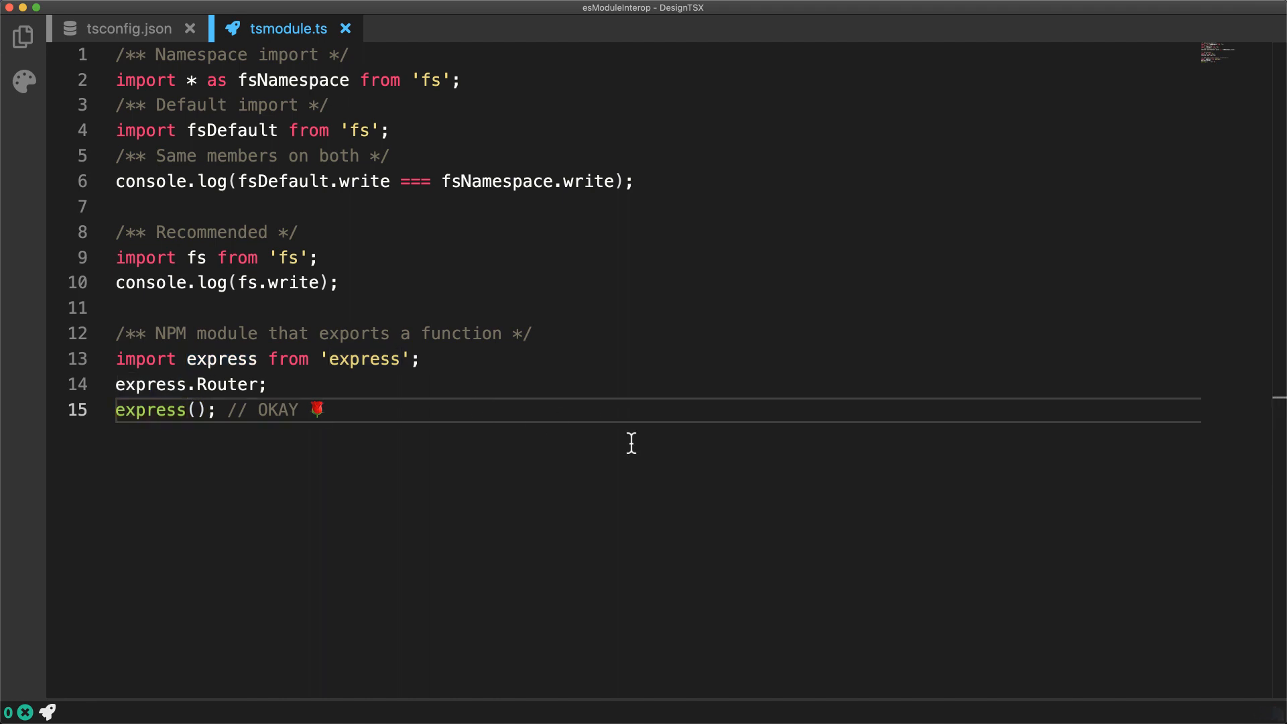
{"action": "key", "text": "Return"}
{"action": "key", "text": "Return"}
{"action": "type", "text": "import React"}
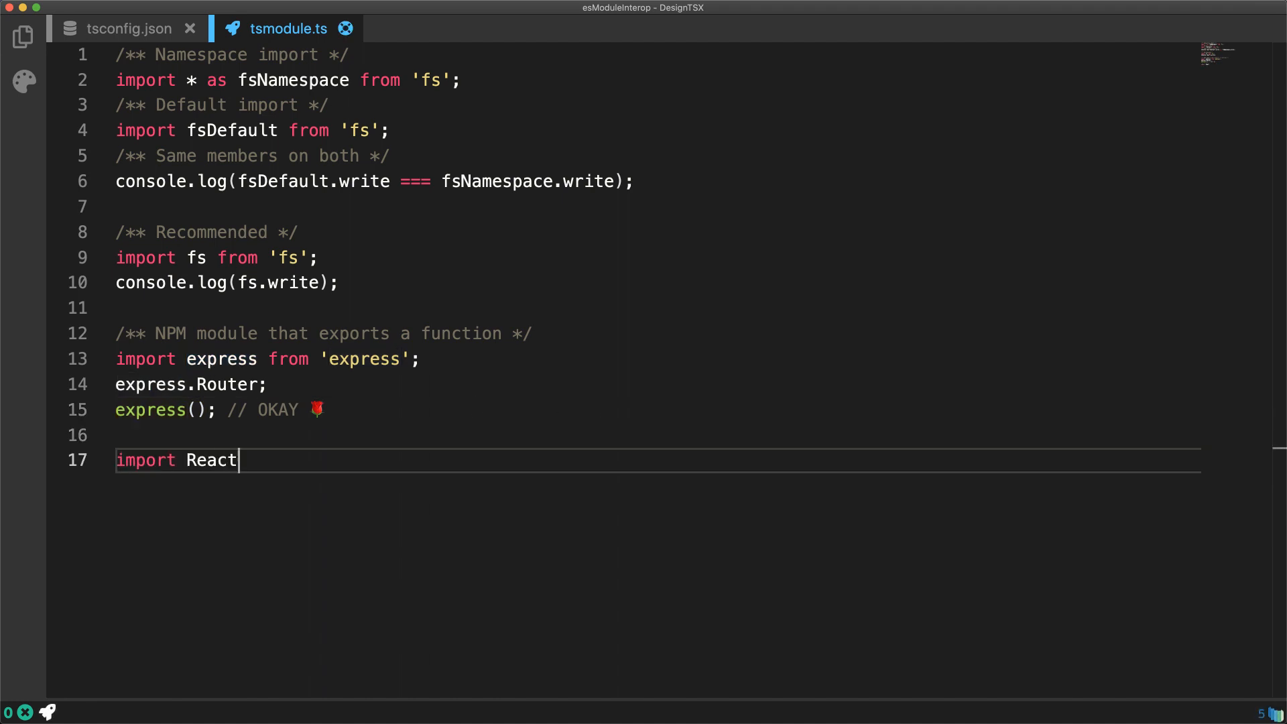
{"action": "type", "text": "Default from 'react';"}
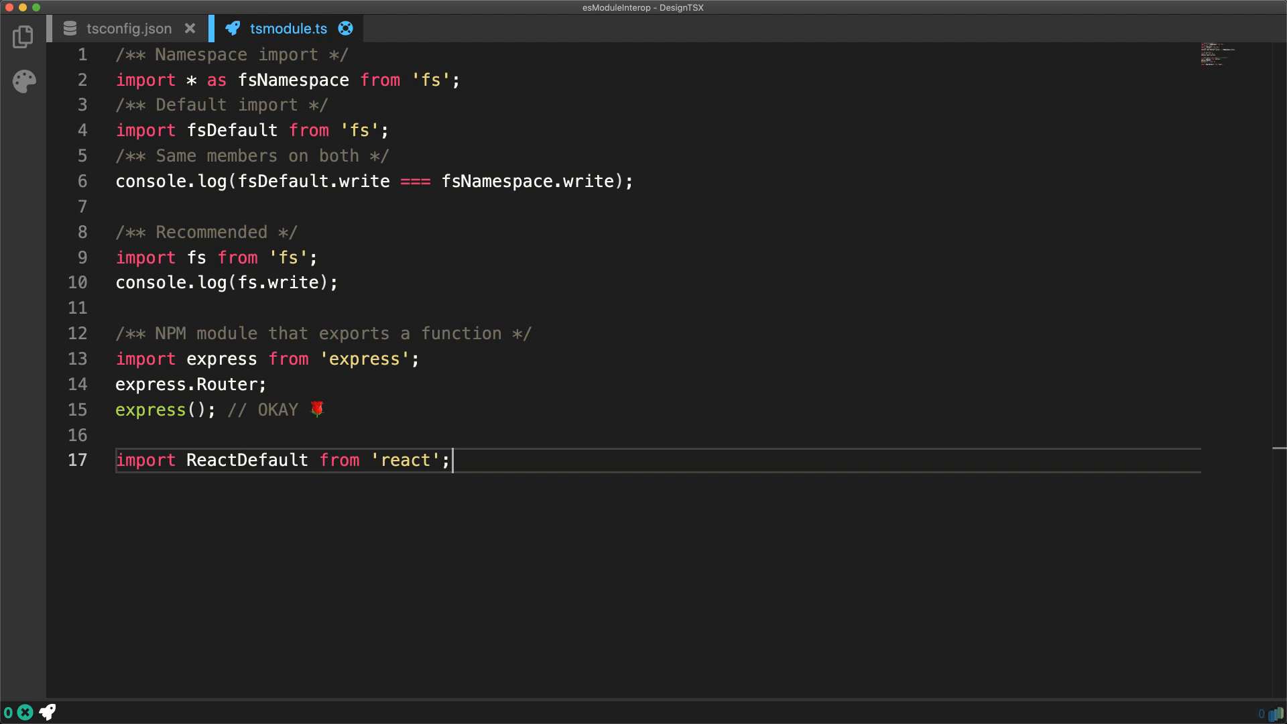
{"action": "key", "text": "Return"}
{"action": "type", "text": "import * as ReactNameS"}
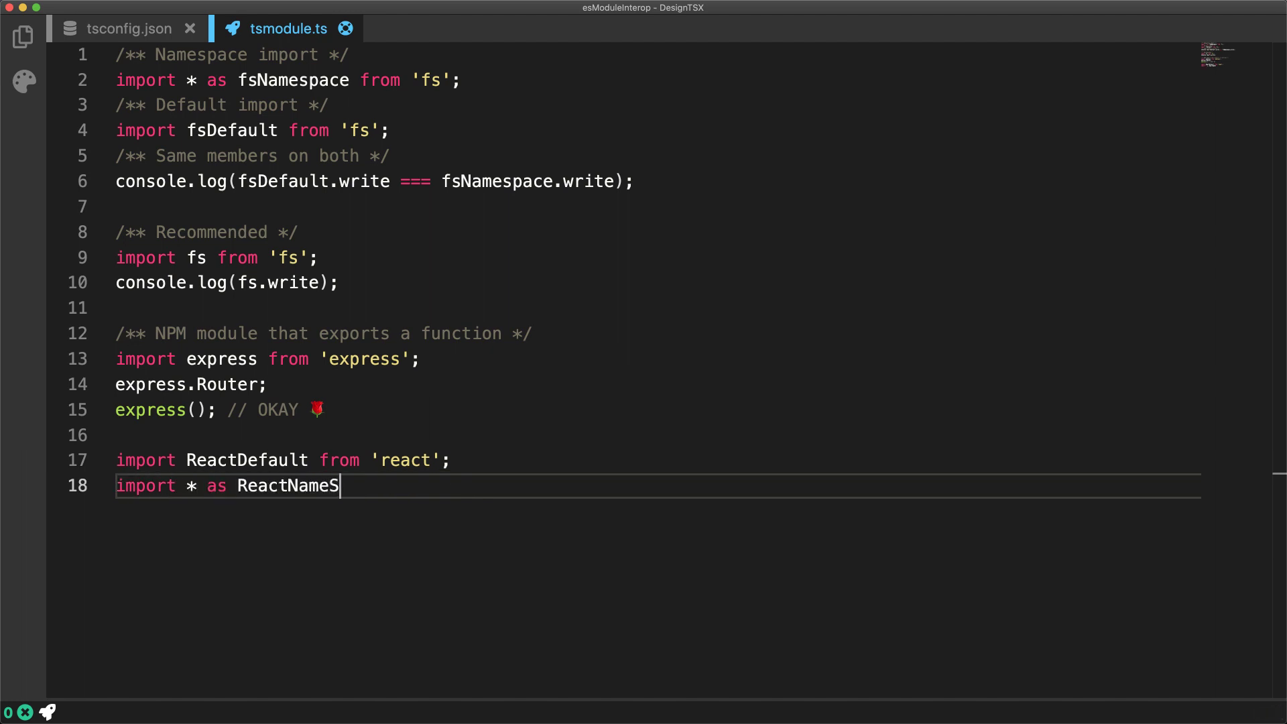
{"action": "type", "text": "pace from 'react';"}
{"action": "key", "text": "Return"}
{"action": "type", "text": "con"}
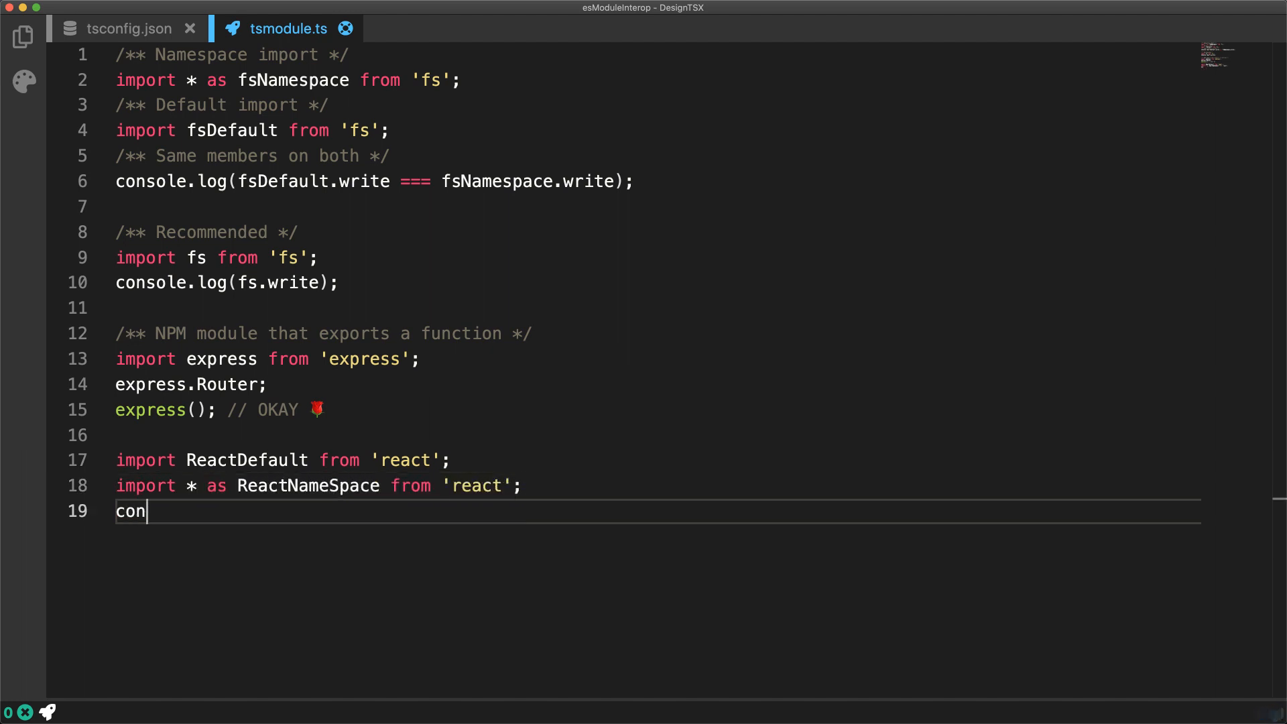
{"action": "type", "text": "sole.log('Same members?',"}
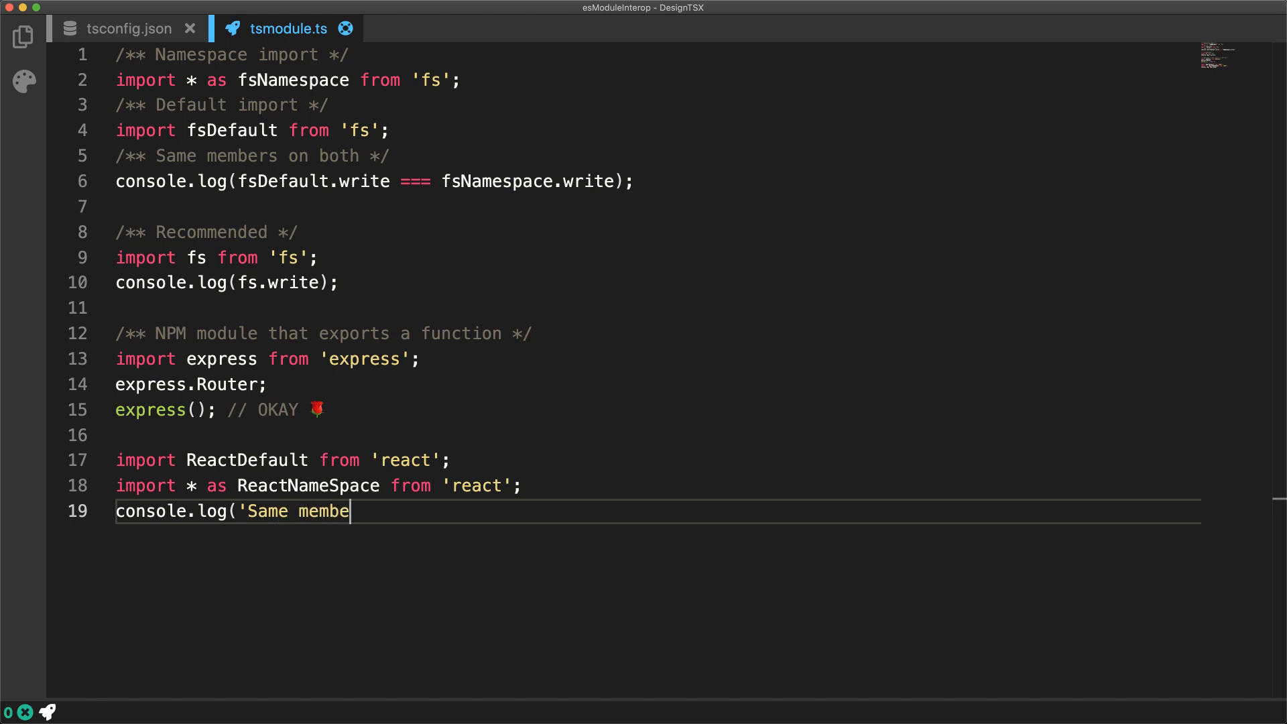
{"action": "type", "text": " ReactDefault.c"}
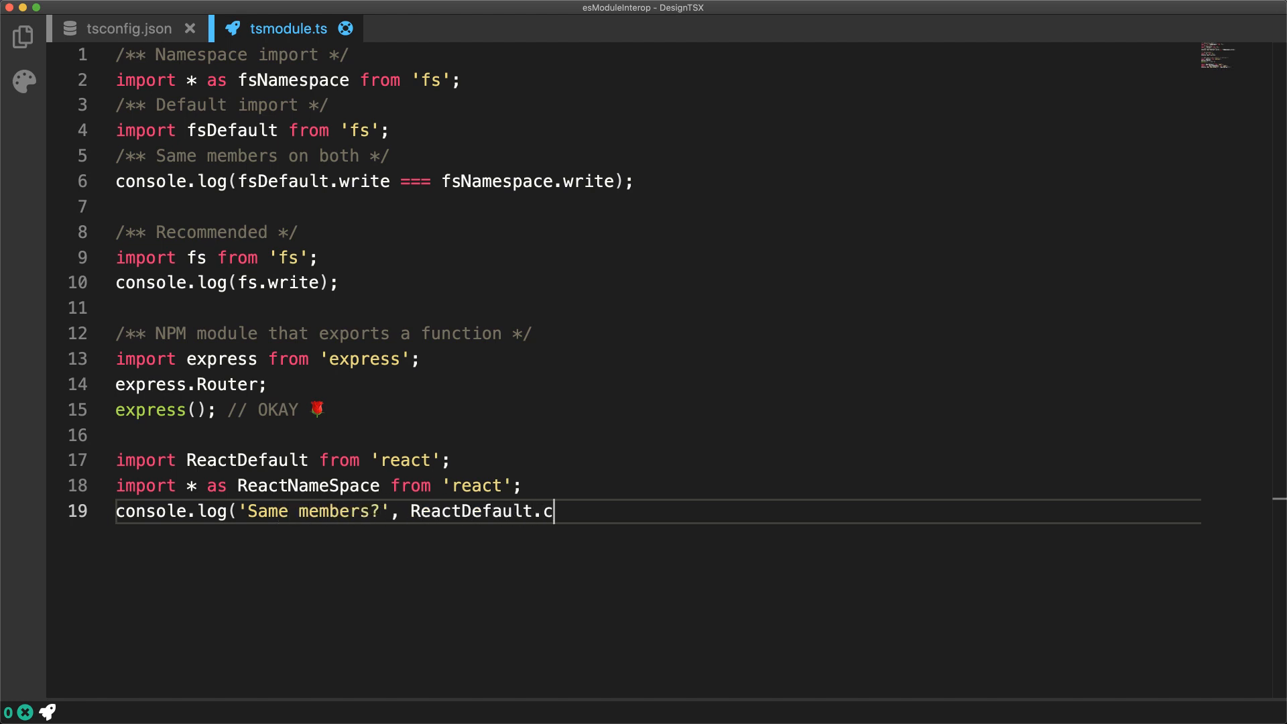
{"action": "type", "text": "reateElement"}
{"action": "type", "text": " == React"}
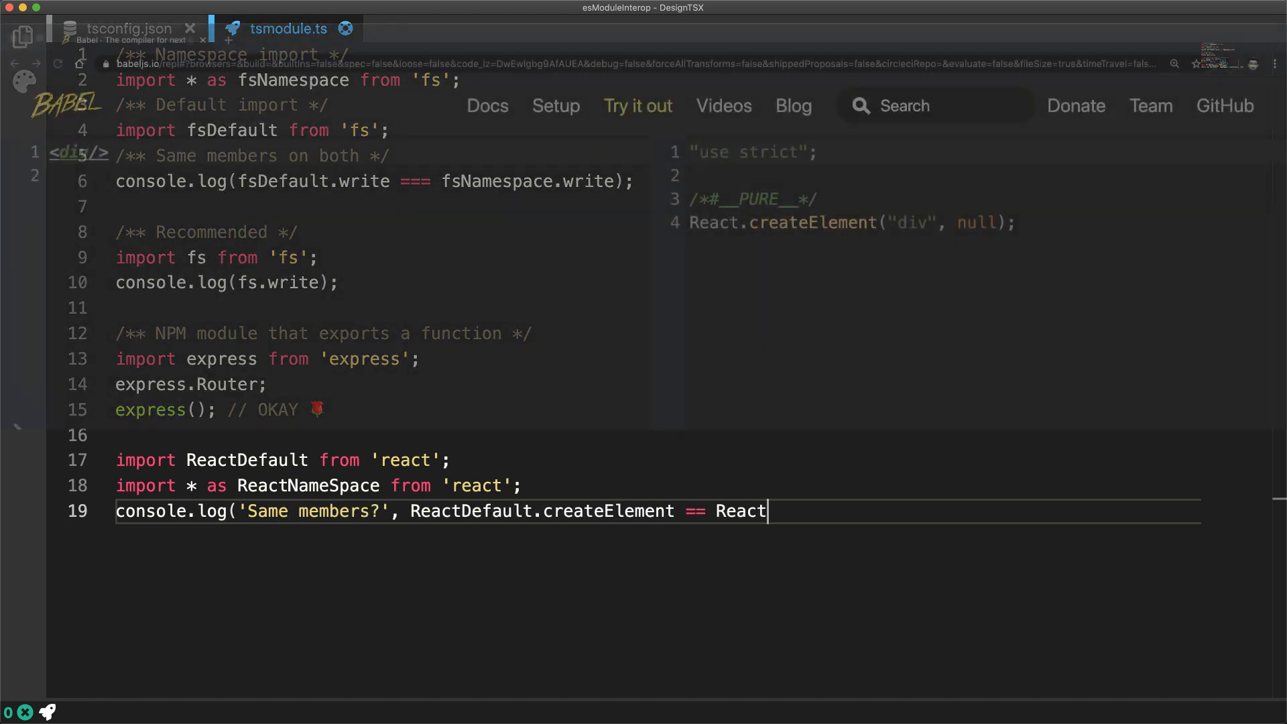
{"action": "type", "text": "NameSpace.createEle"}
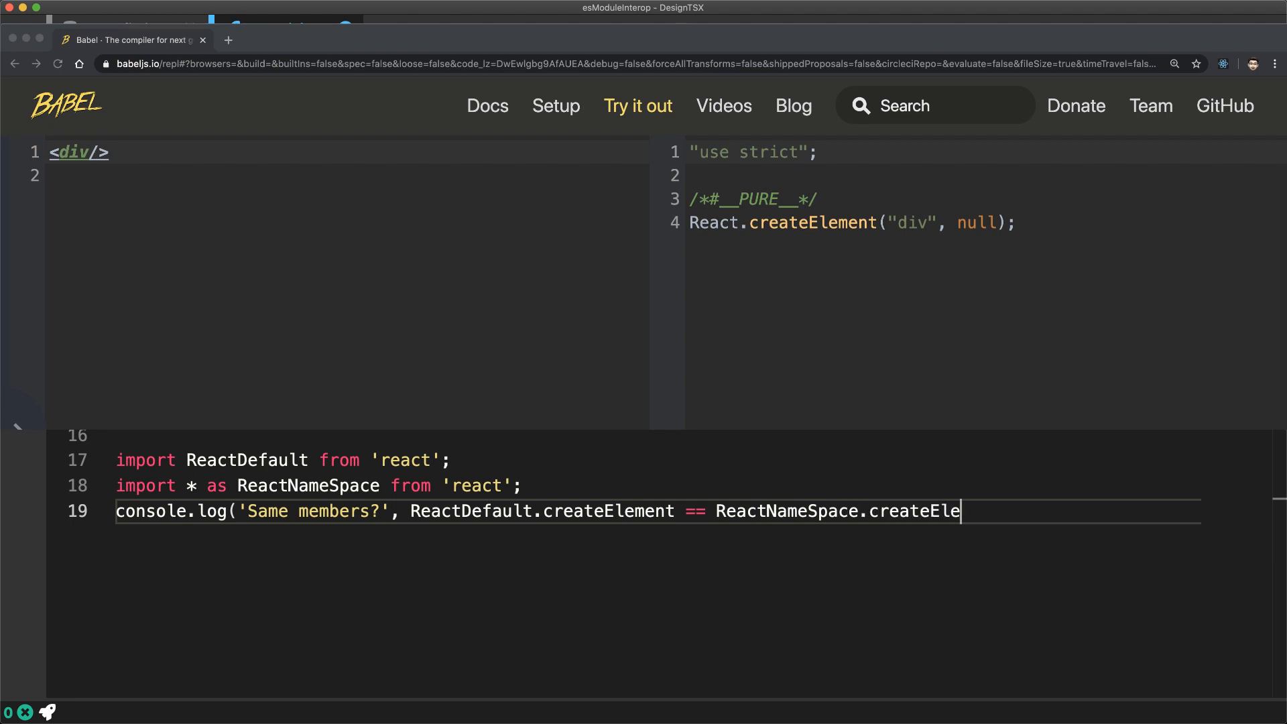
{"action": "type", "text": "ment);"}
- Run npx ts-node ./src/tsmodule.ts and highlight the 'Same members? true' output
{"action": "key", "text": "Return"}
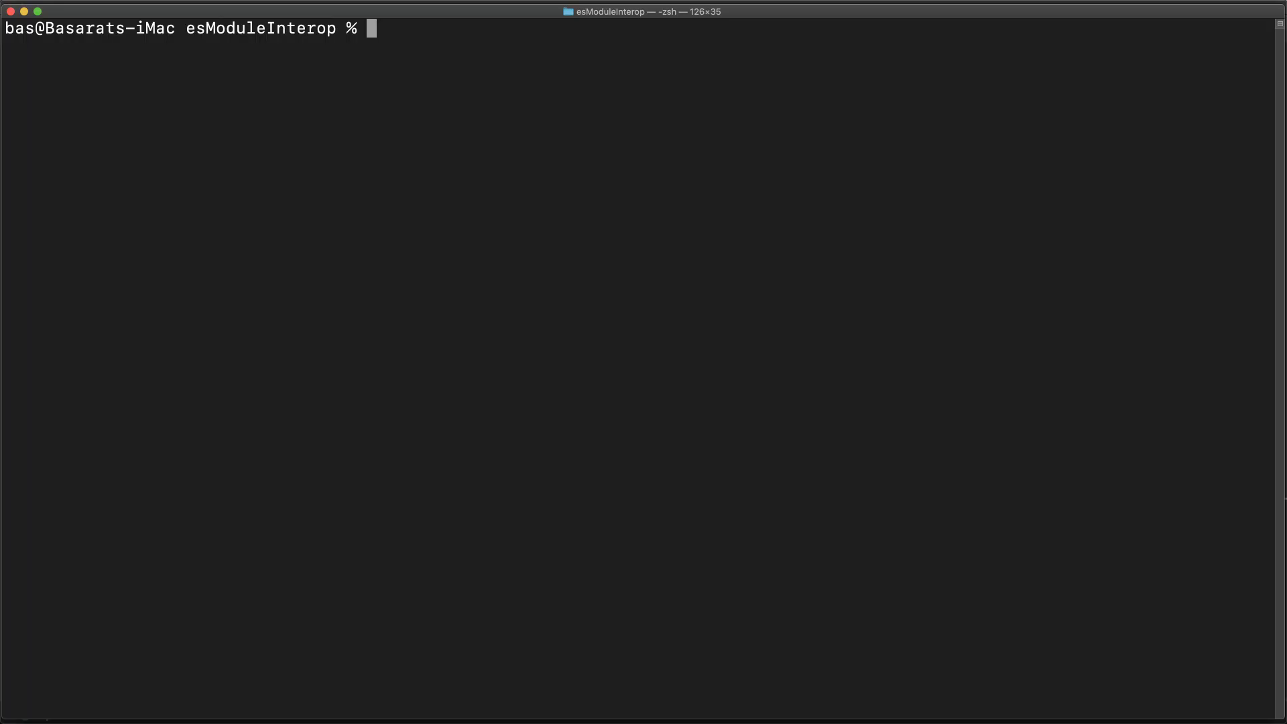
{"action": "type", "text": "npx ts-node ."}
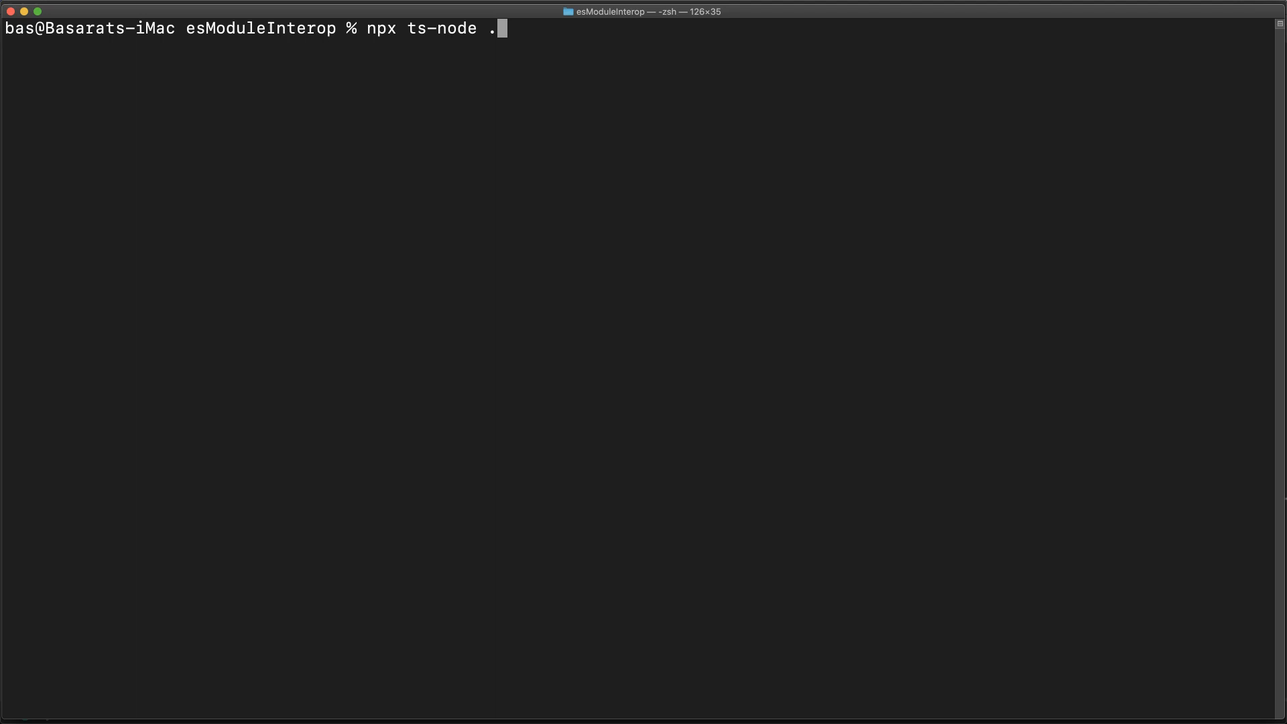
{"action": "type", "text": "/src/tsmodule.ts"}
{"action": "key", "text": "Return"}
{"action": "left_click_drag", "start_coordinate": [187, 88], "coordinate": [2, 88]}
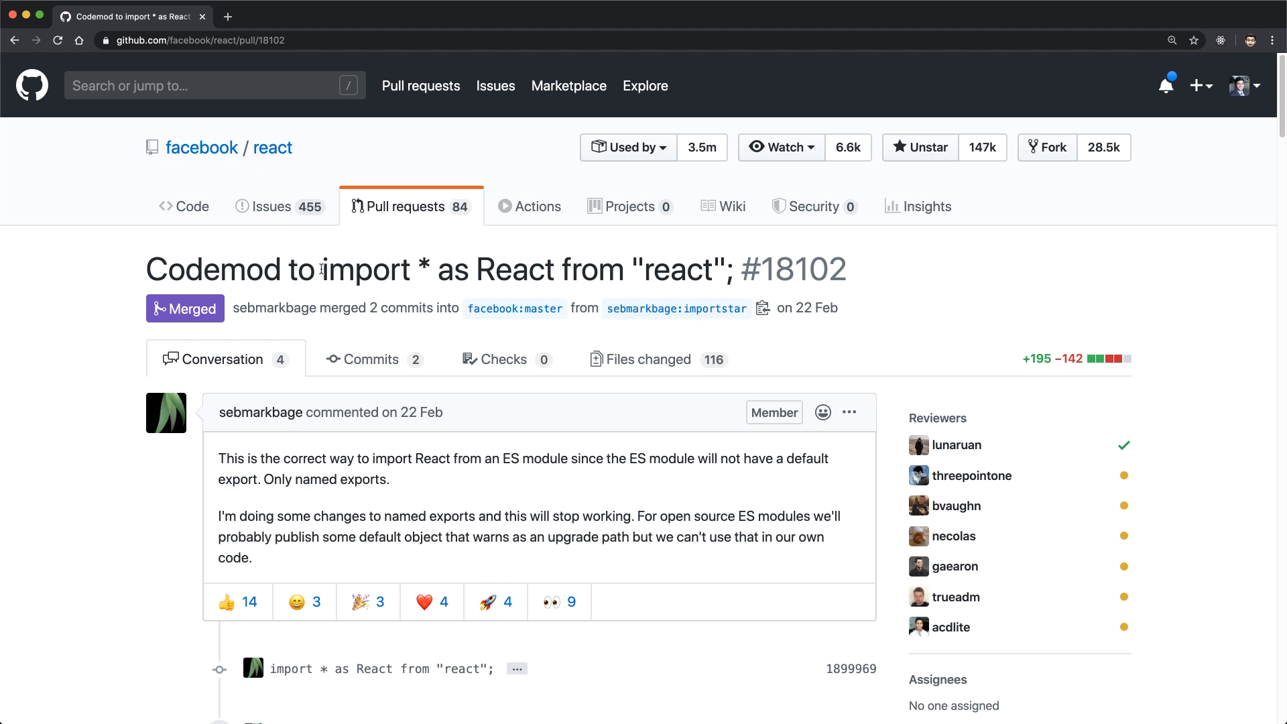
- View the PR's Files changed, highlighting the removed default and added 'import * as React' lines
{"action": "left_click_drag", "start_coordinate": [323, 271], "coordinate": [727, 273]}
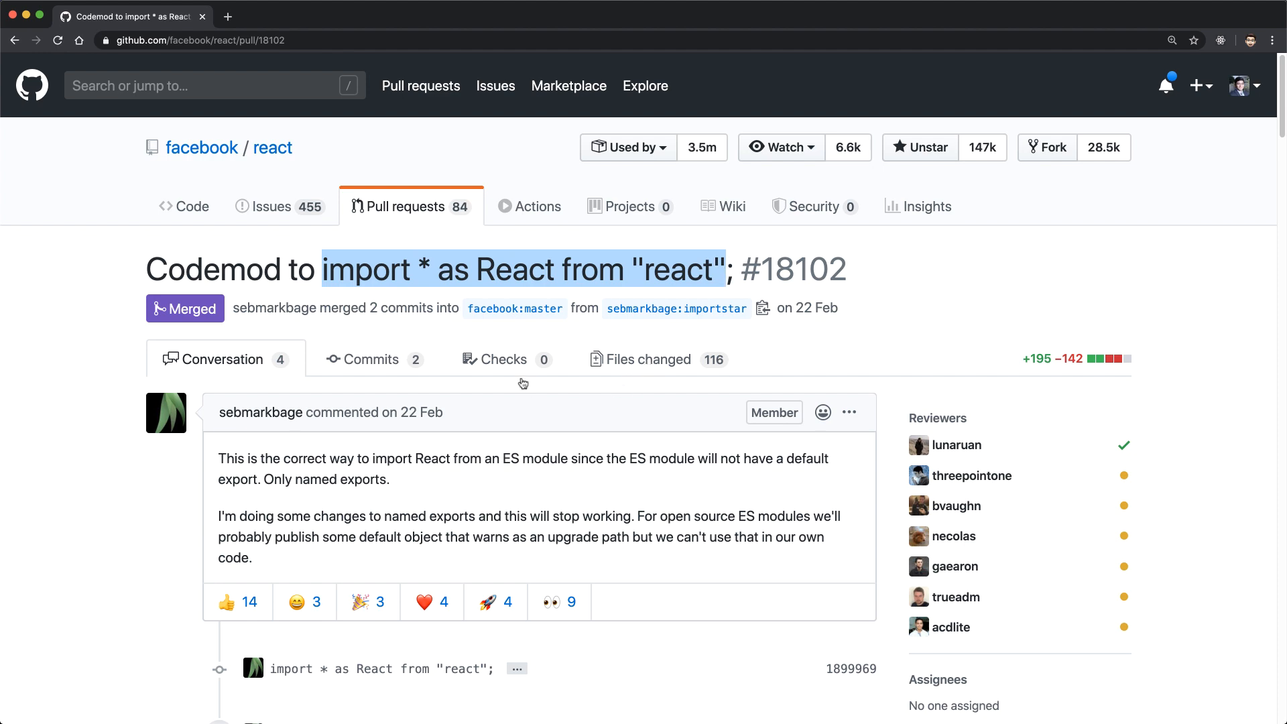
{"action": "left_click", "coordinate": [701, 359]}
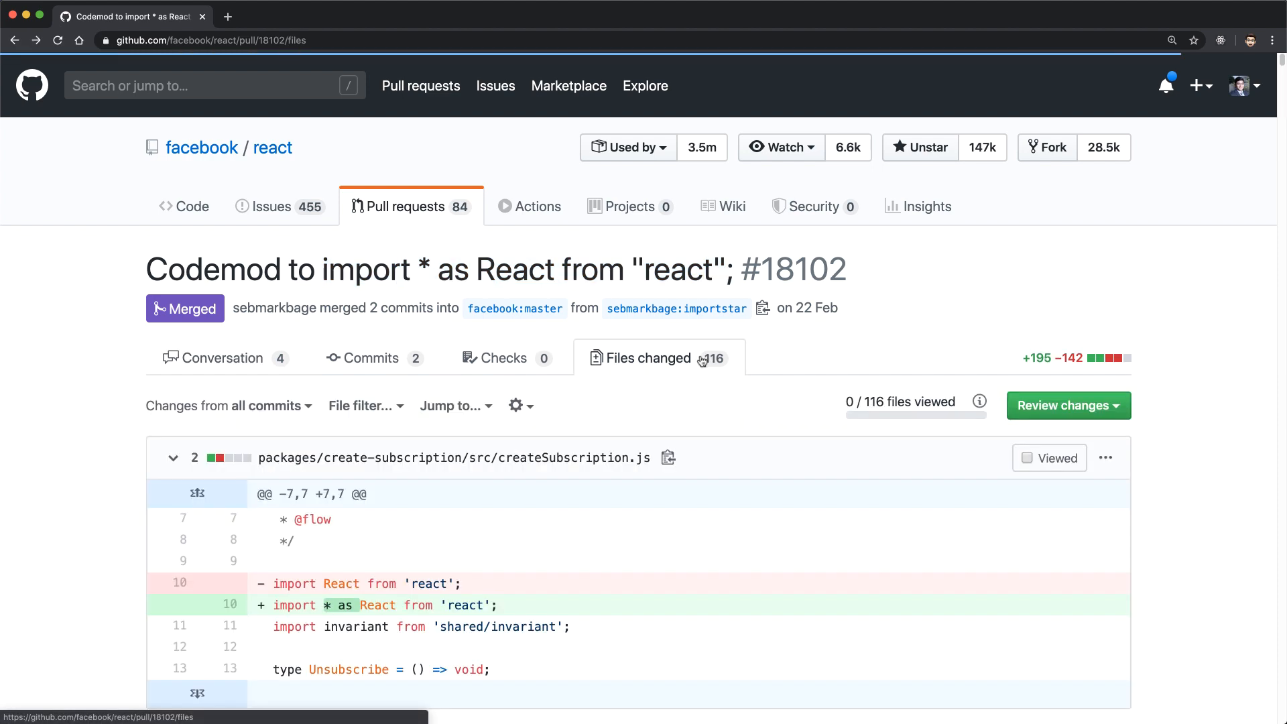
{"action": "scroll", "coordinate": [702, 359], "scroll_direction": "down", "scroll_amount": 2}
{"action": "left_click_drag", "start_coordinate": [473, 465], "coordinate": [266, 473]}
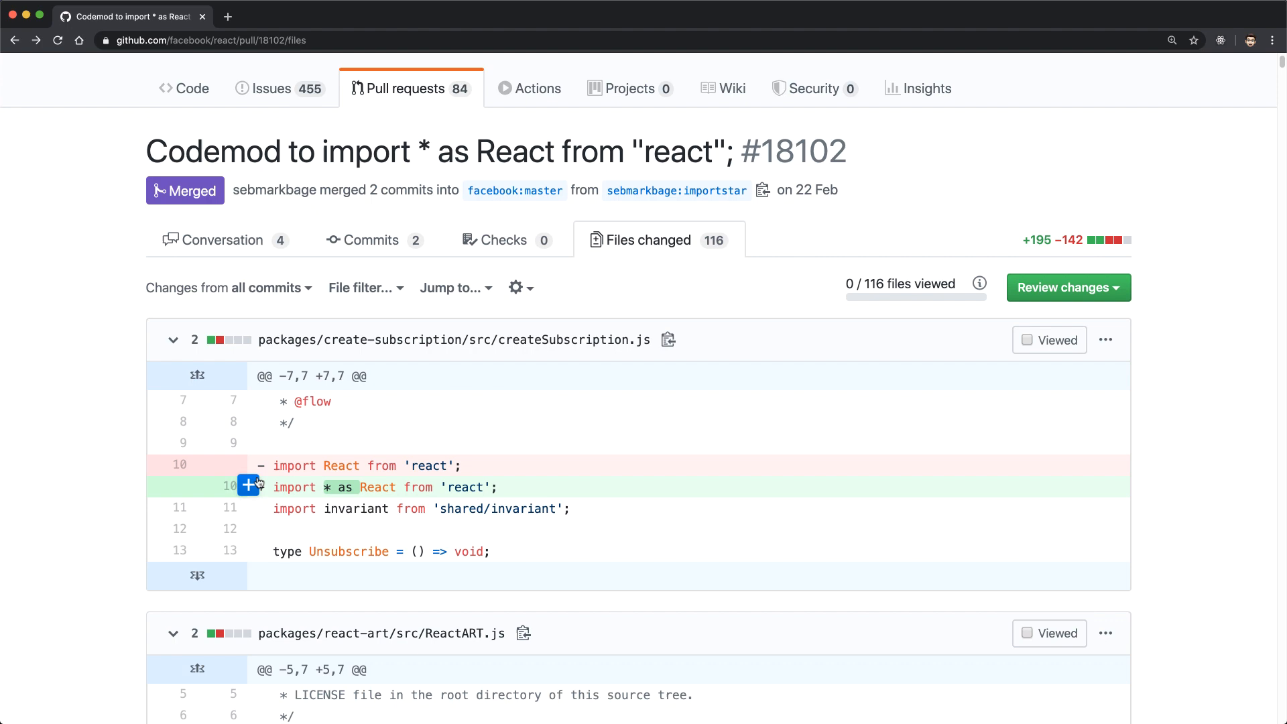
{"action": "left_click_drag", "start_coordinate": [497, 486], "coordinate": [274, 486]}
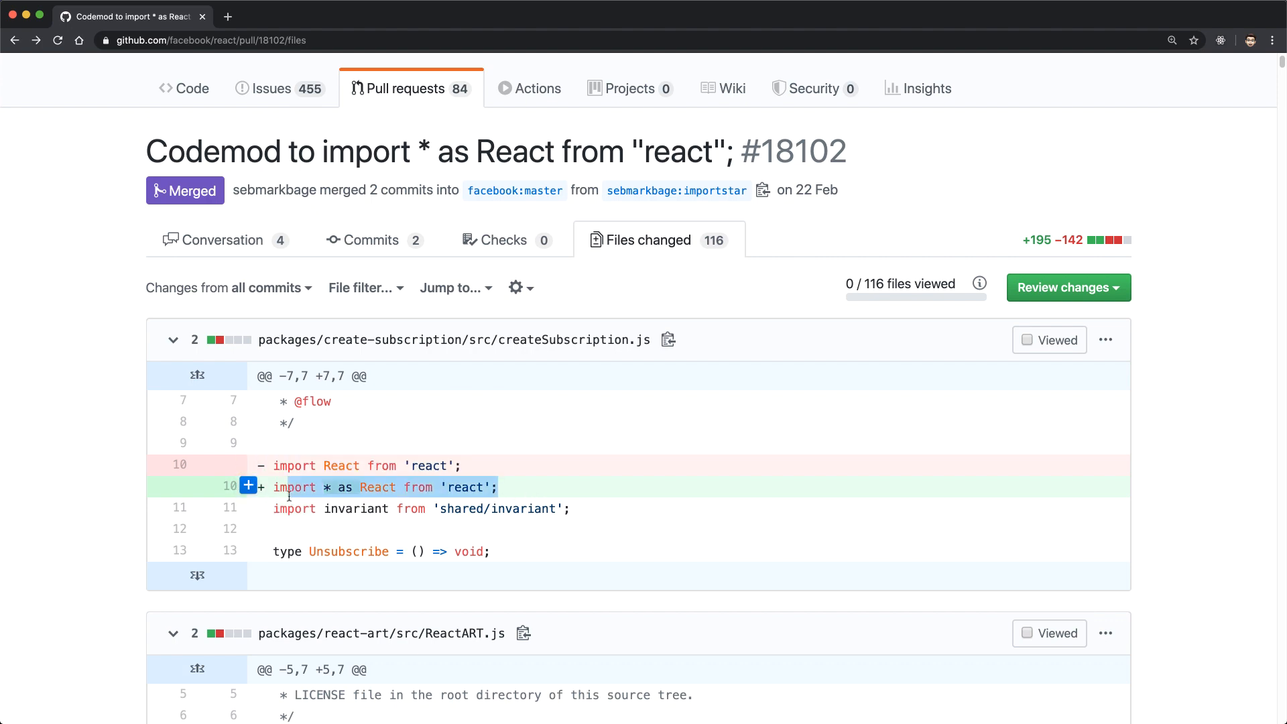
{"action": "scroll", "coordinate": [464, 520], "scroll_direction": "down", "scroll_amount": 10}
{"action": "scroll", "coordinate": [464, 519], "scroll_direction": "down", "scroll_amount": 10}
{"action": "scroll", "coordinate": [464, 519], "scroll_direction": "down", "scroll_amount": 10}
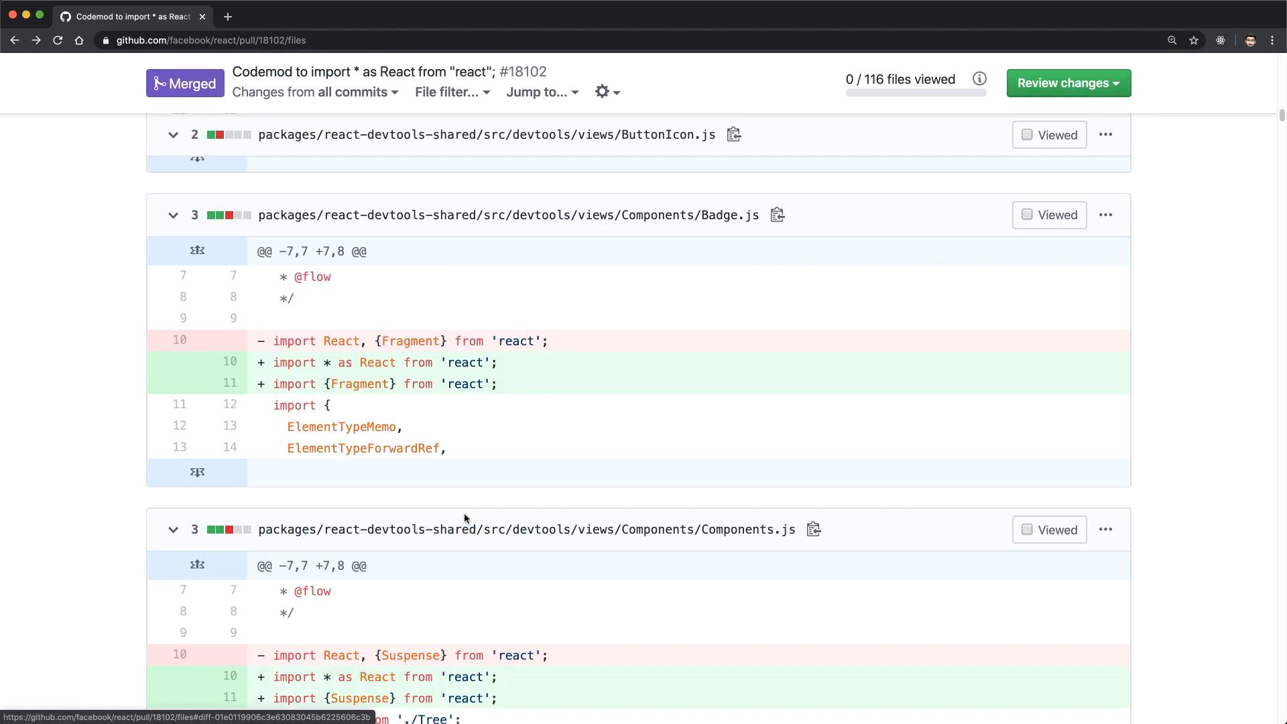
{"action": "scroll", "coordinate": [464, 519], "scroll_direction": "down", "scroll_amount": 10}
{"action": "scroll", "coordinate": [464, 518], "scroll_direction": "down", "scroll_amount": 8}
{"action": "scroll", "coordinate": [463, 519], "scroll_direction": "down", "scroll_amount": 8}
{"action": "scroll", "coordinate": [464, 518], "scroll_direction": "down", "scroll_amount": 8}
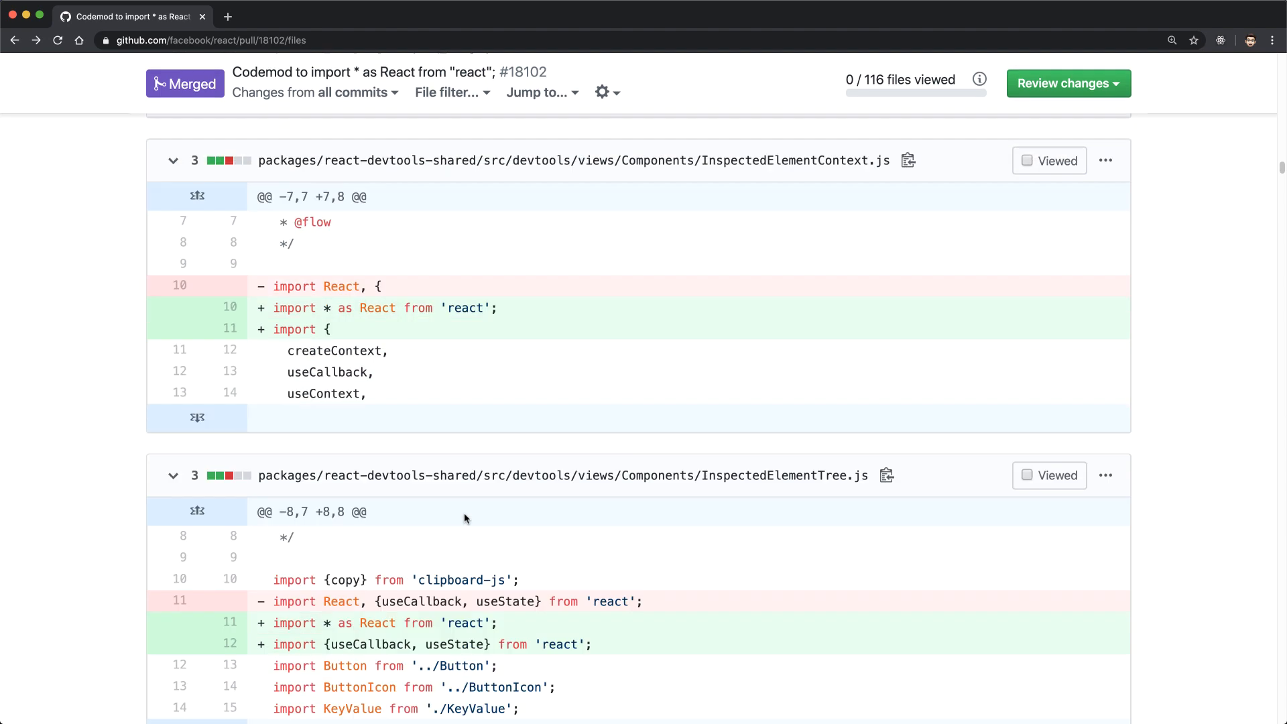
{"action": "scroll", "coordinate": [464, 519], "scroll_direction": "down", "scroll_amount": 3}
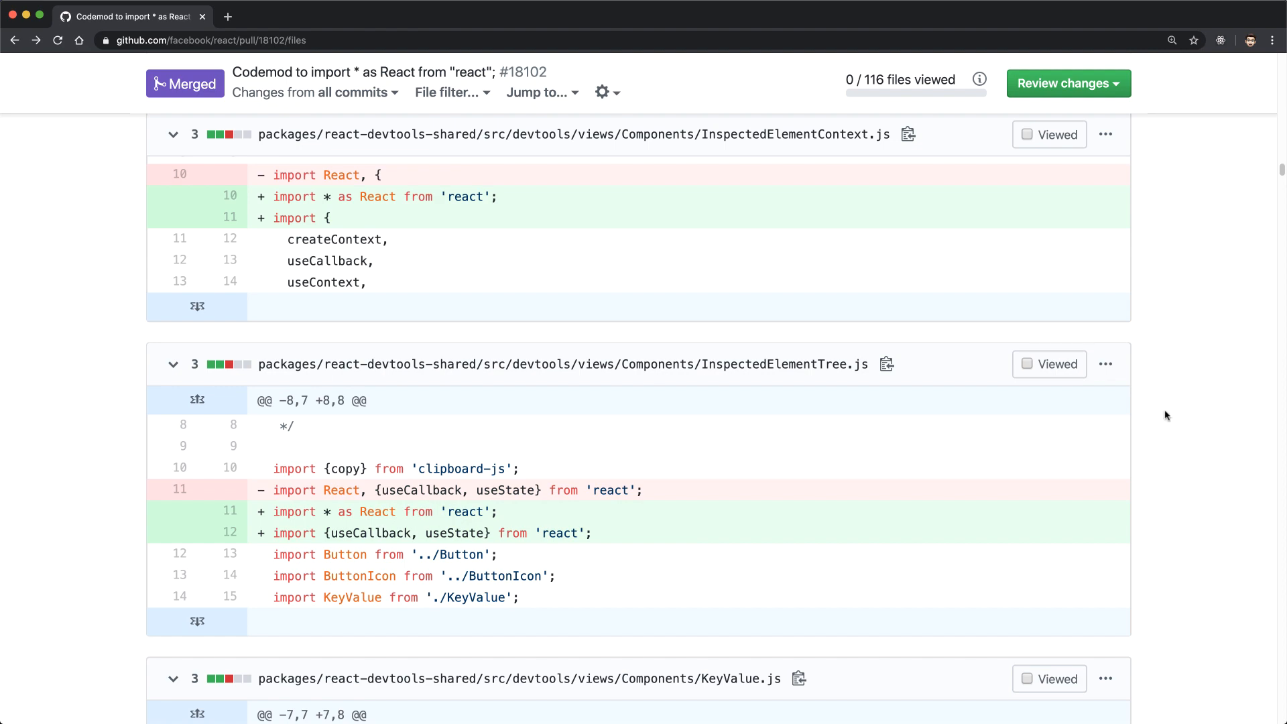
- Read the PR Conversation comment on importing React from an ES module, then return to VS Code
{"action": "key", "text": "Home"}
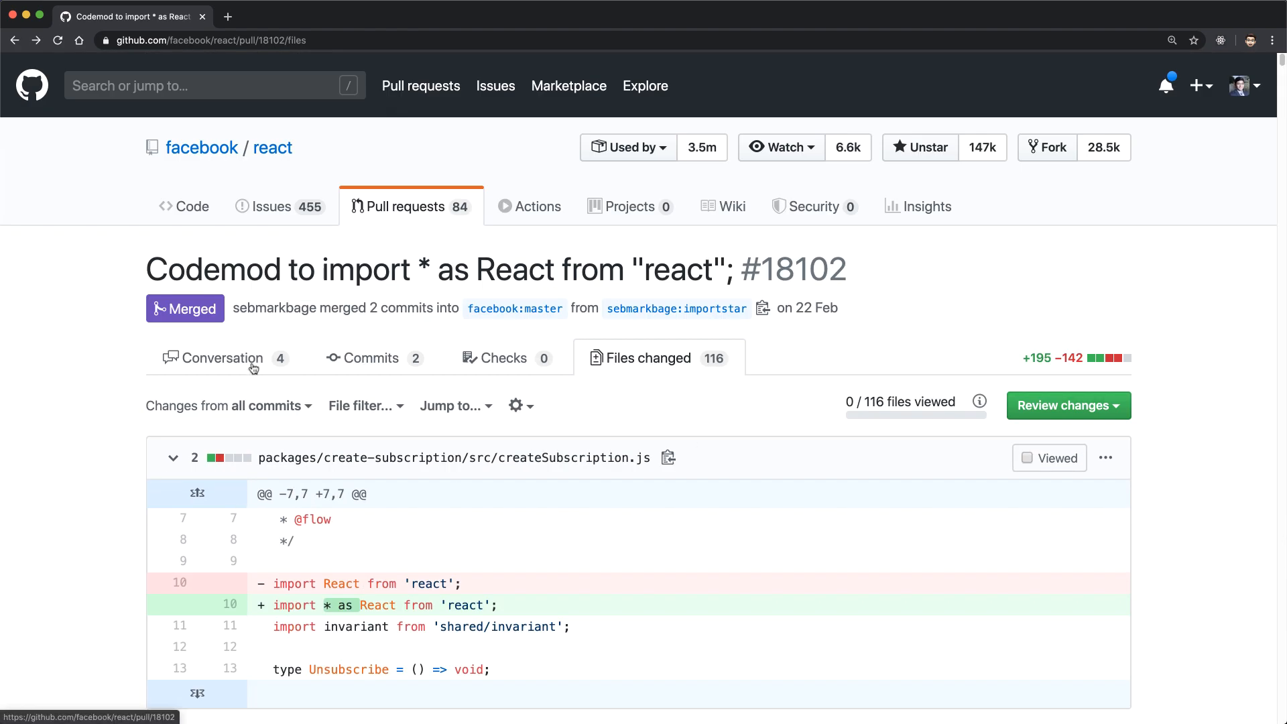
{"action": "left_click", "coordinate": [222, 358]}
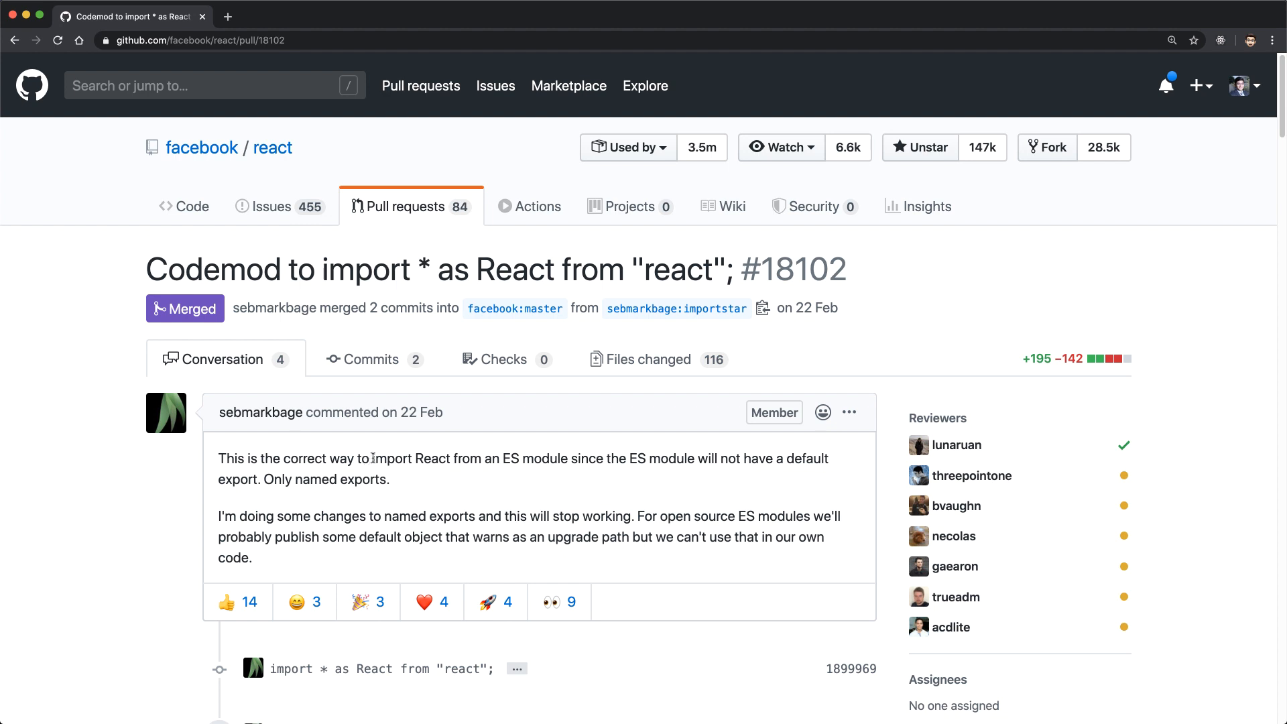
{"action": "left_click_drag", "start_coordinate": [372, 459], "coordinate": [586, 458]}
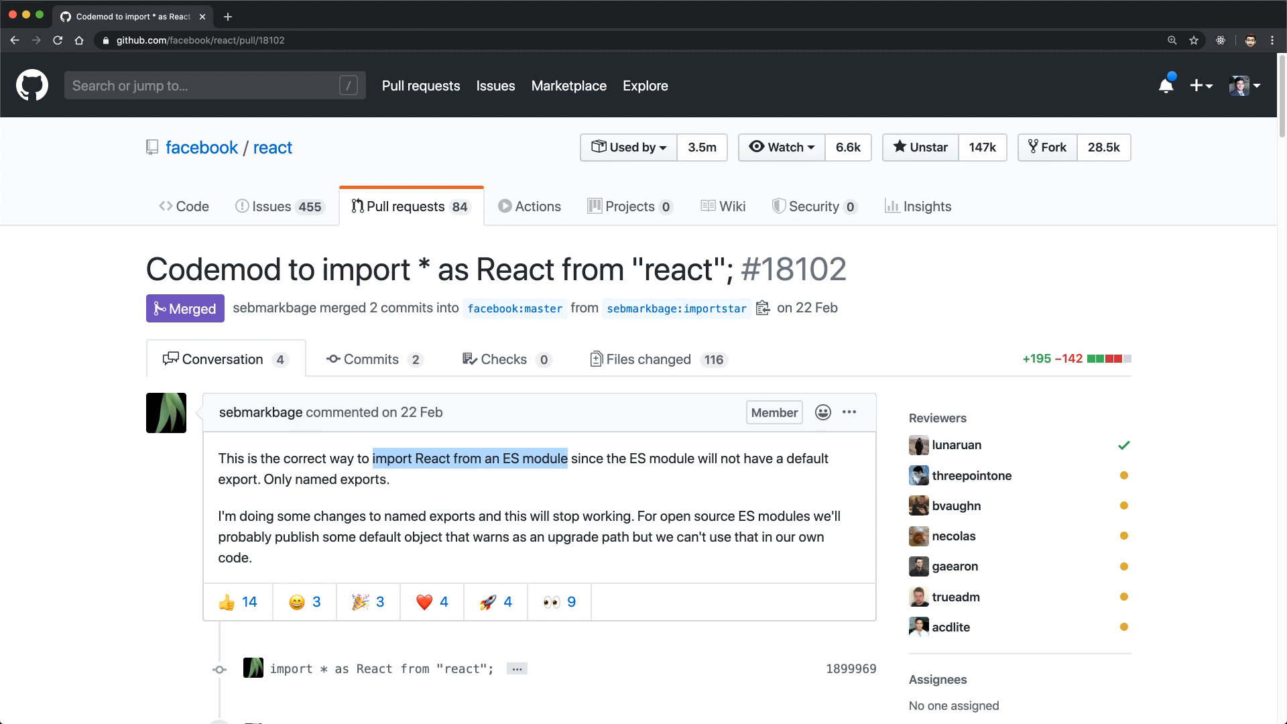
{"action": "key", "text": "super+Tab"}
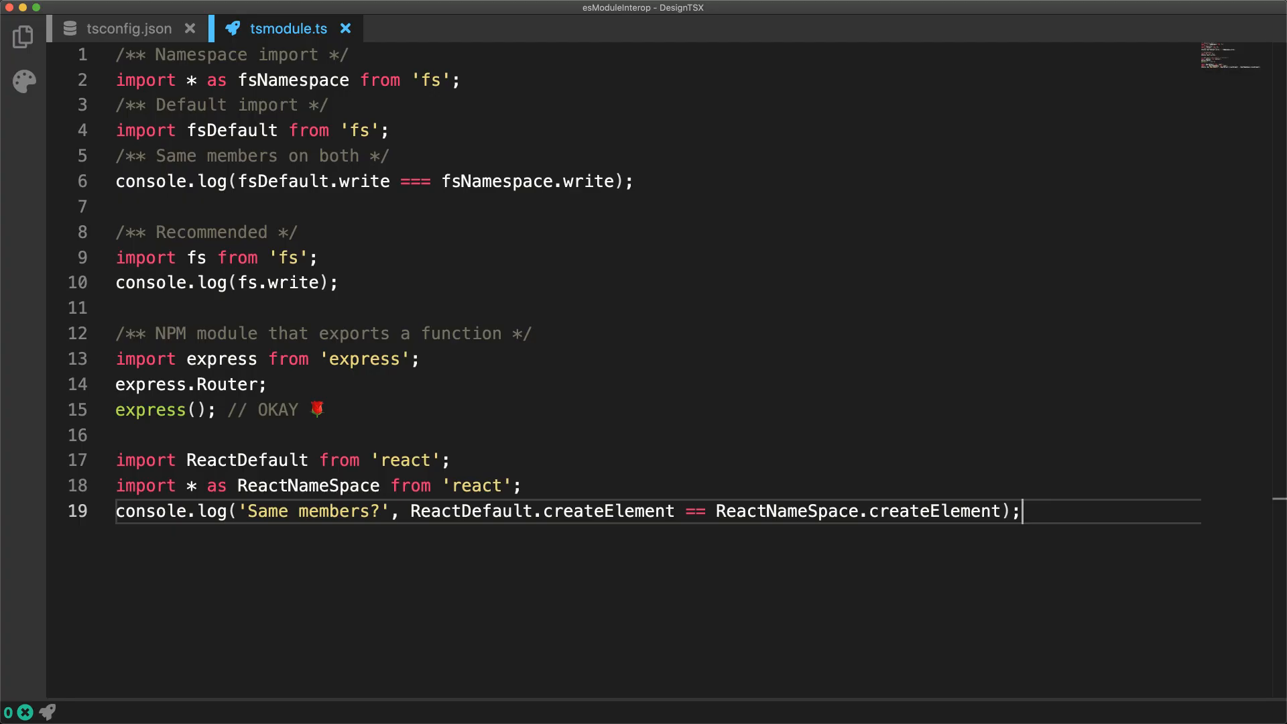
- Create src/example.ts with export const aNamedExport = 123; and export default {};
{"action": "key", "text": "super+b"}
{"action": "key", "text": "ctrl+n"}
{"action": "type", "text": "e"}
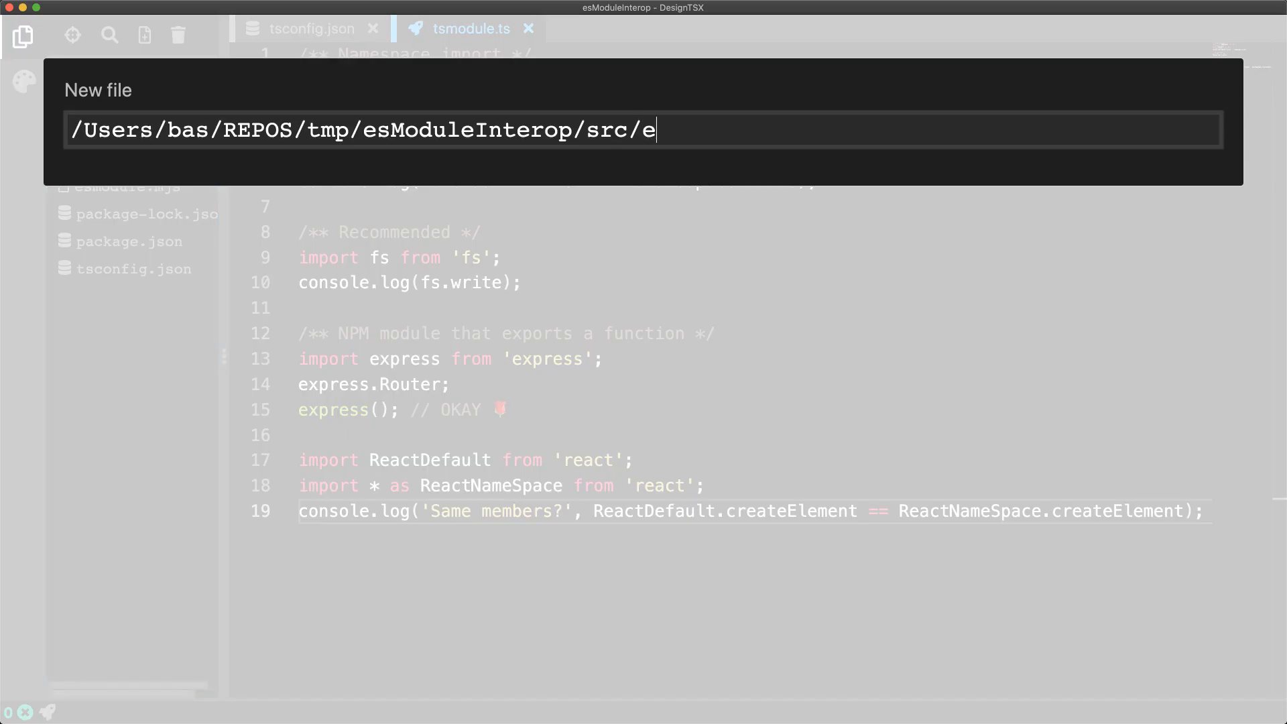
{"action": "type", "text": "xample.ts"}
{"action": "key", "text": "Return"}
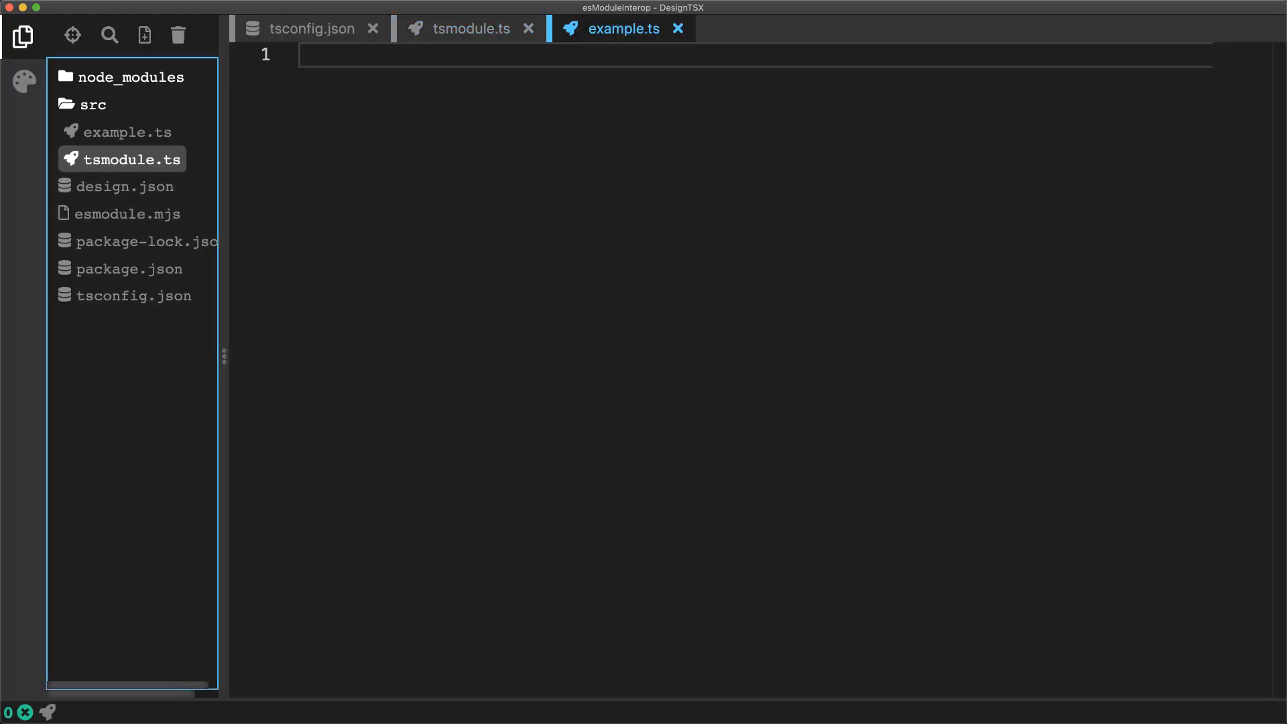
{"action": "key", "text": "super+b"}
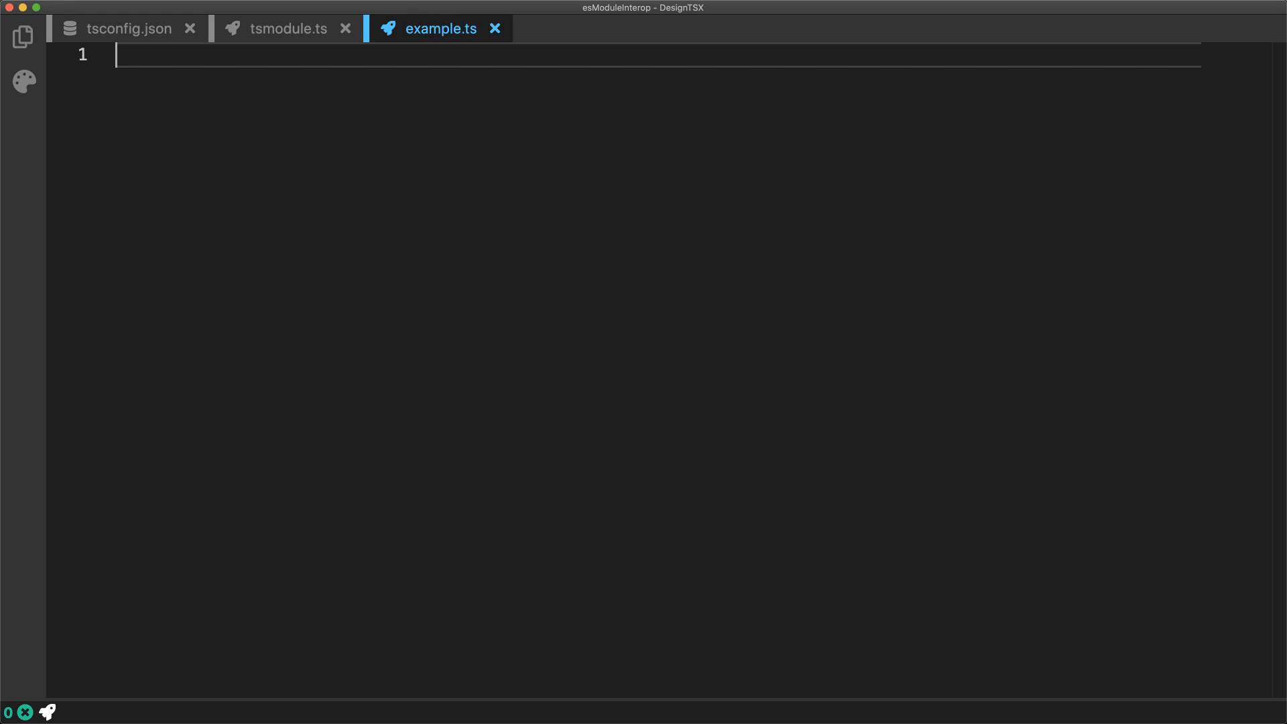
{"action": "type", "text": "export const aN"}
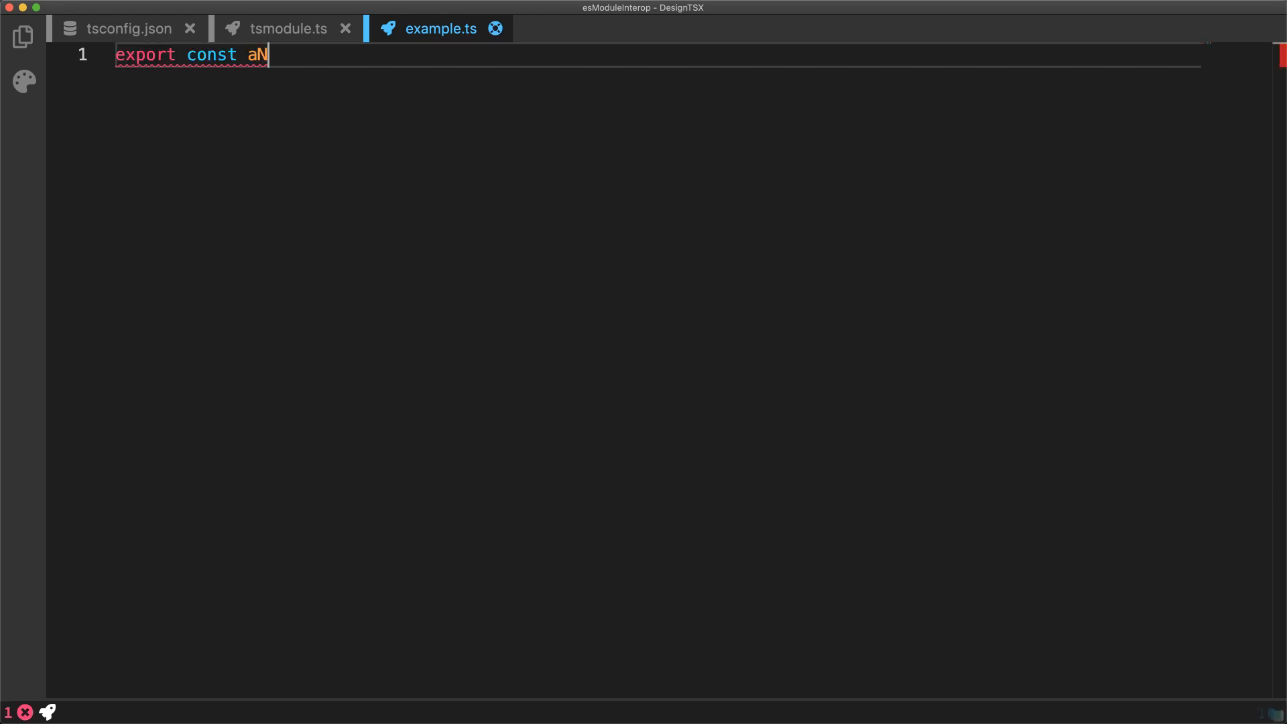
{"action": "type", "text": "amedExport = 123;"}
{"action": "key", "text": "Return"}
{"action": "type", "text": "e"}
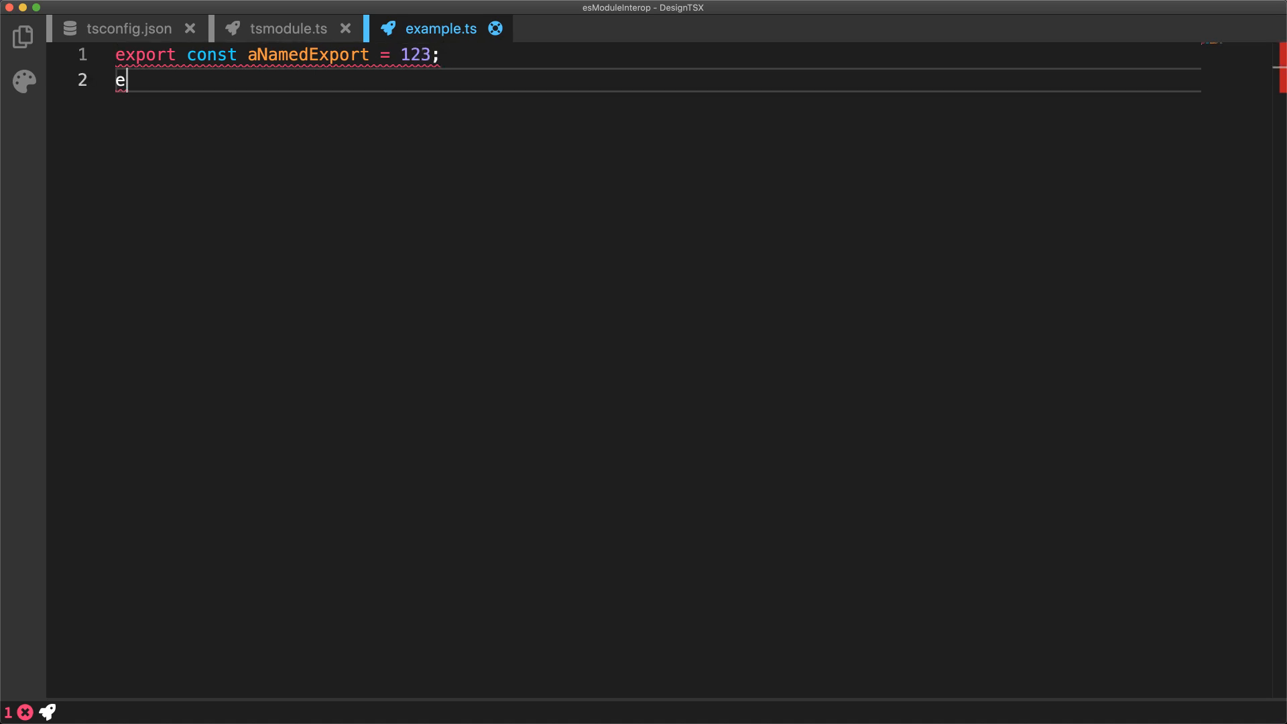
{"action": "type", "text": "xport default {};"}
{"action": "key", "text": "Return"}
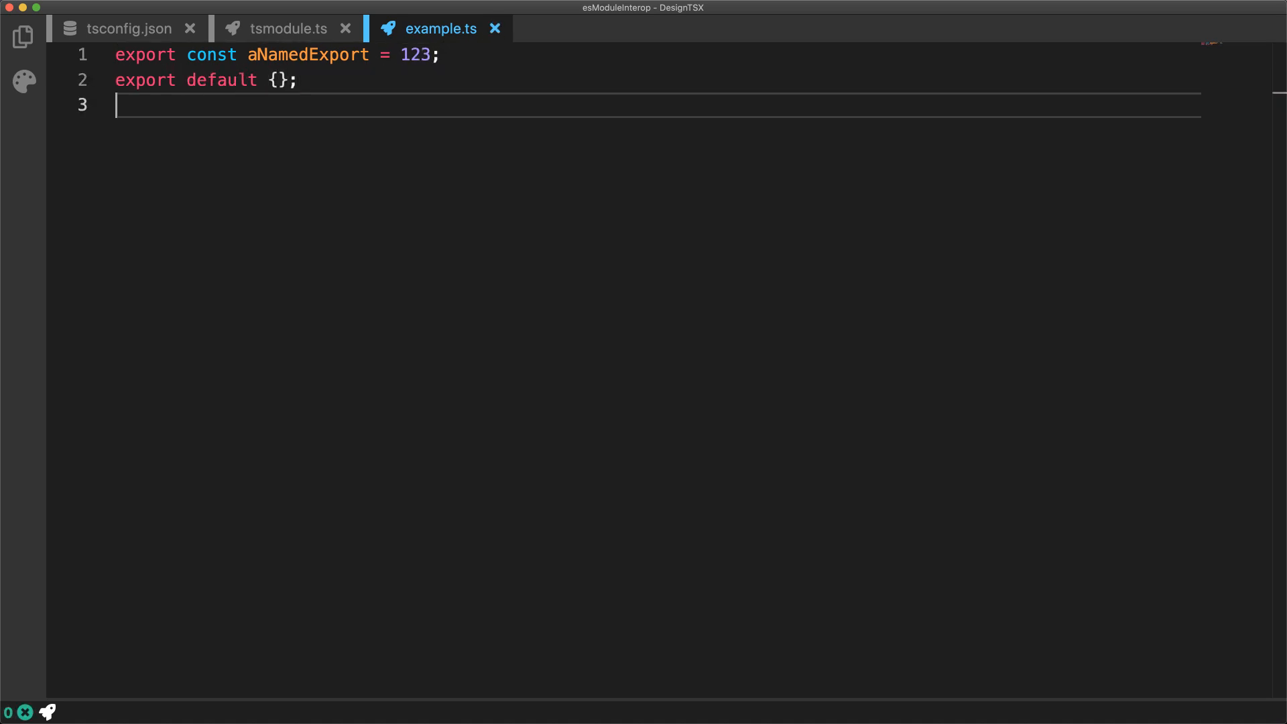
- In tsmodule.ts import './example' as exampleDefault and as exampleNamespace, accessing aNamedExport through each
{"action": "left_click", "coordinate": [288, 28]}
{"action": "key", "text": "Return"}
{"action": "key", "text": "Return"}
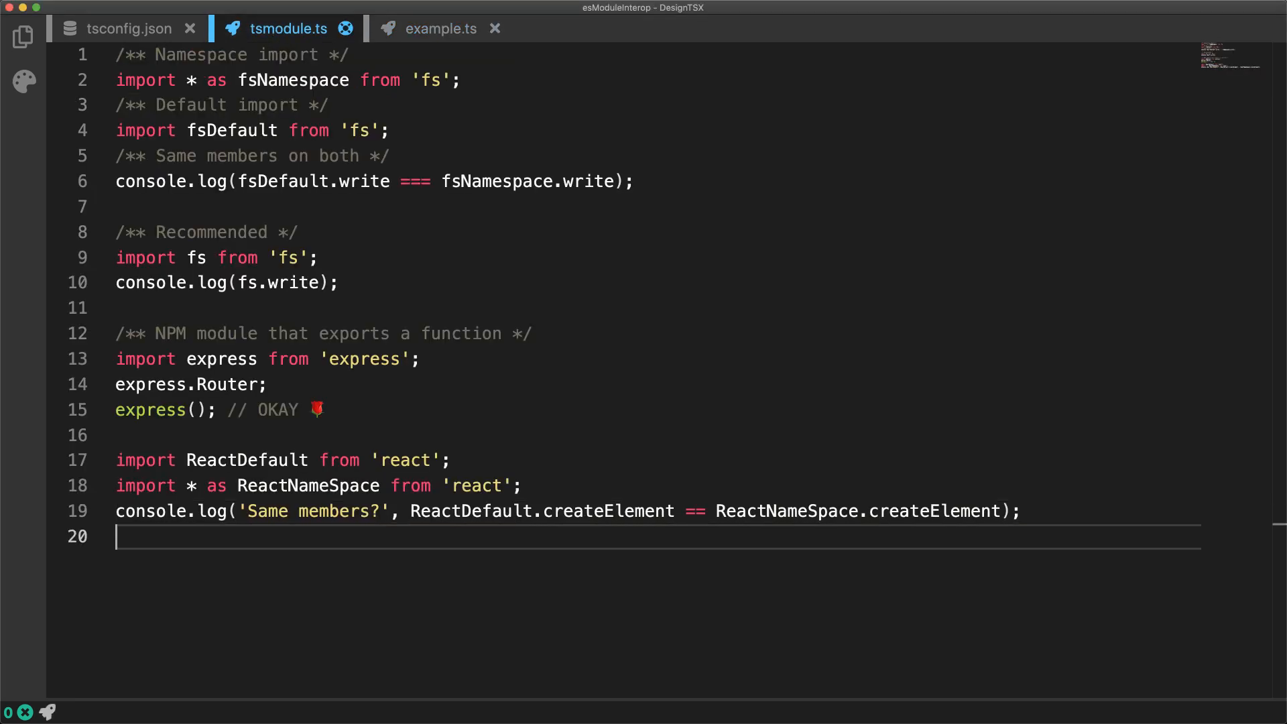
{"action": "type", "text": "import exampleDefault from './example';"}
{"action": "key", "text": "Return"}
{"action": "type", "text": "exampleDefau"}
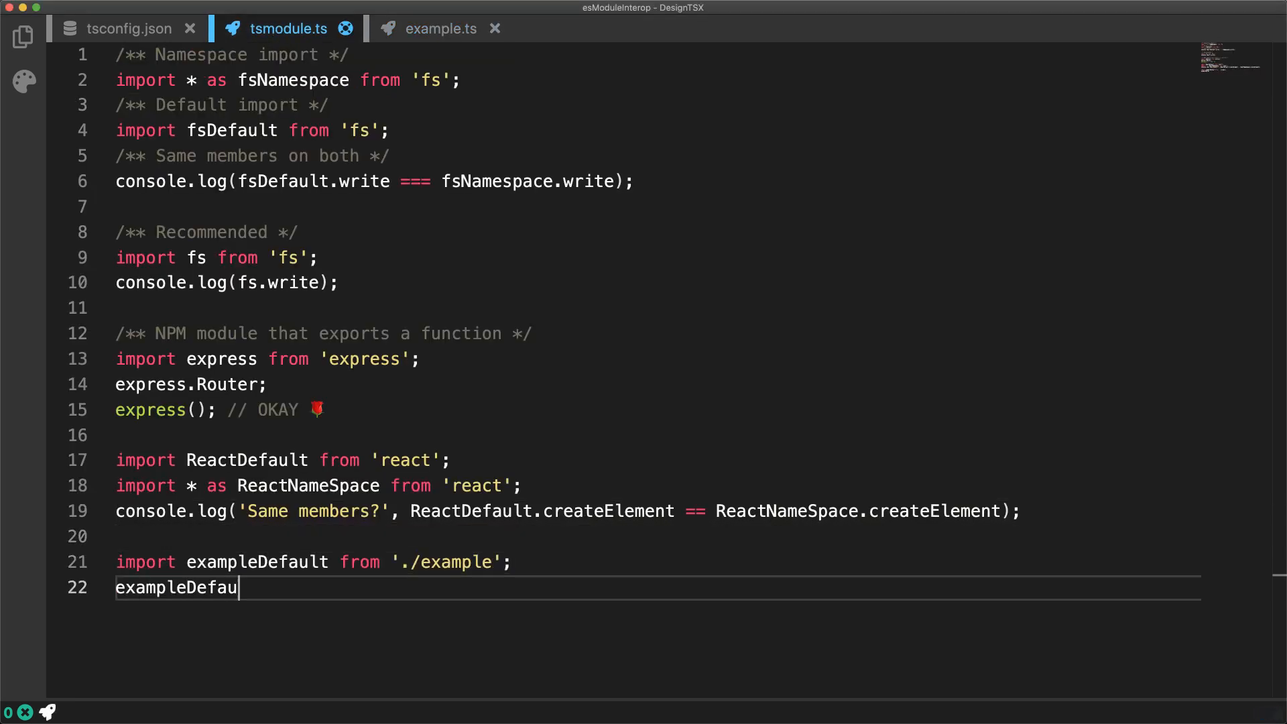
{"action": "type", "text": "lt.aNamedExport;"}
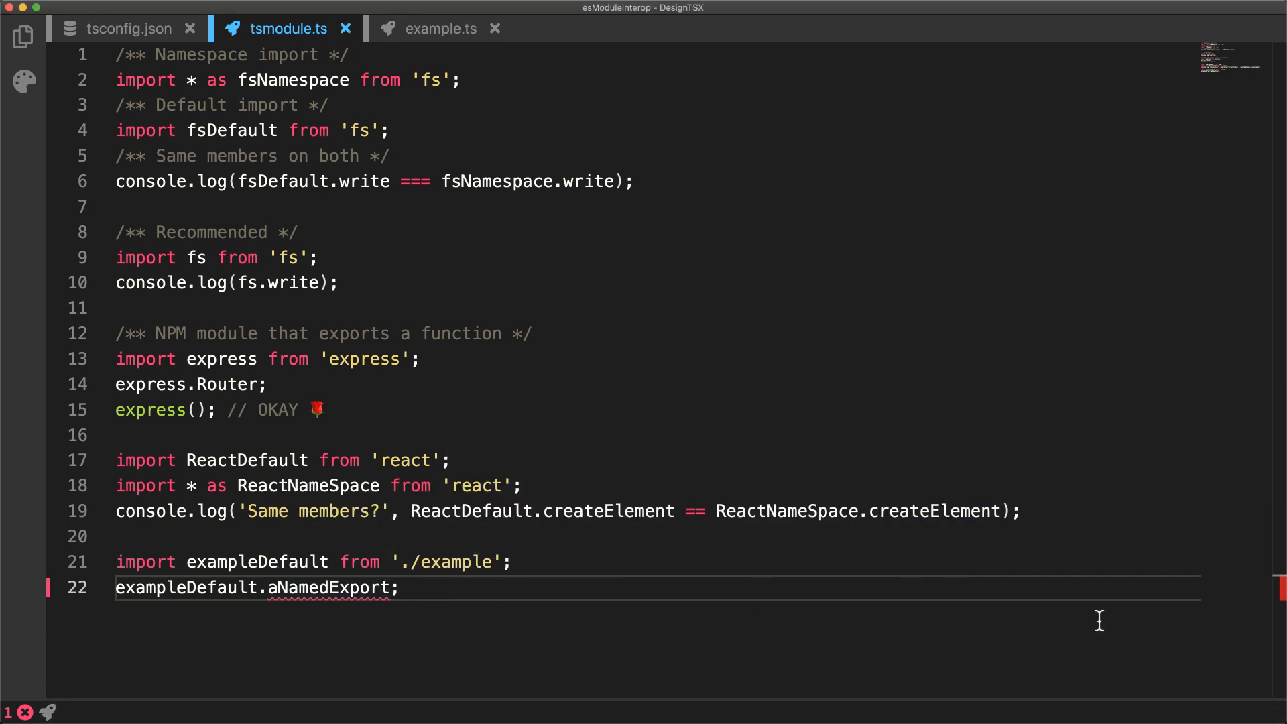
{"action": "key", "text": "Return"}
{"action": "type", "text": "import * as exampleNamespace from "}
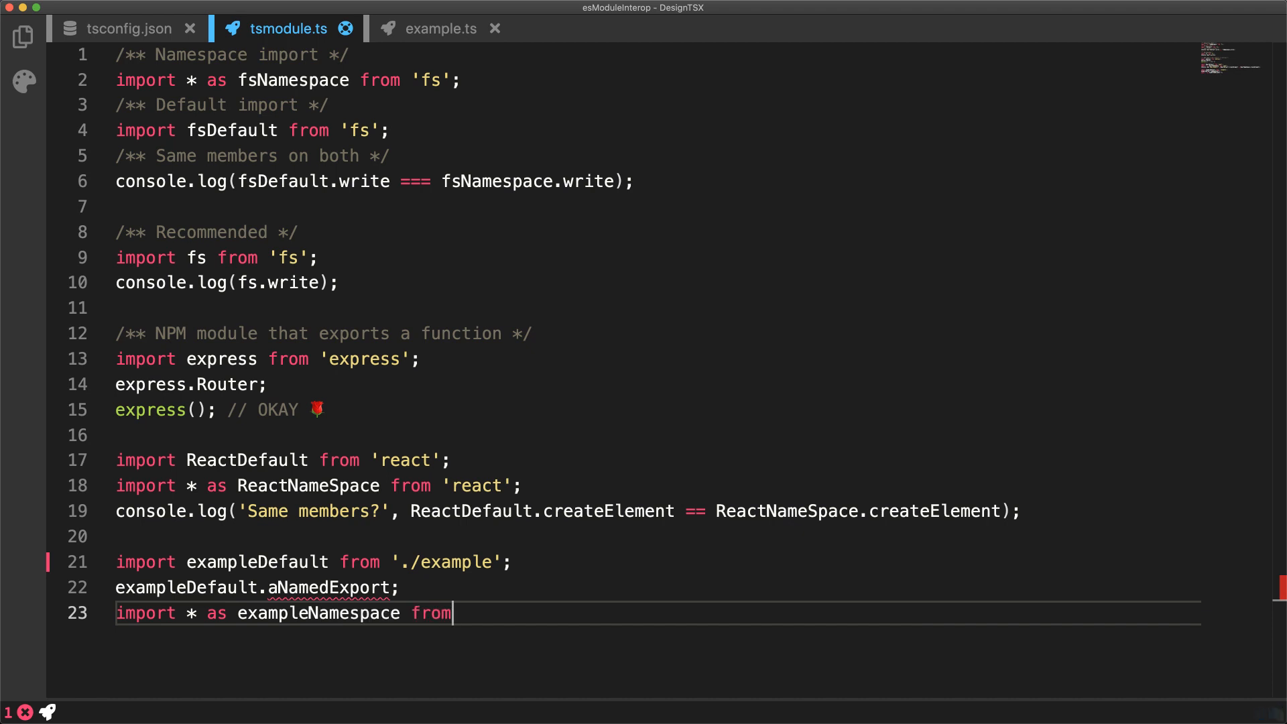
{"action": "type", "text": "'./example';"}
{"action": "key", "text": "Return"}
{"action": "type", "text": "exampleNamespace.aNamedExp"}
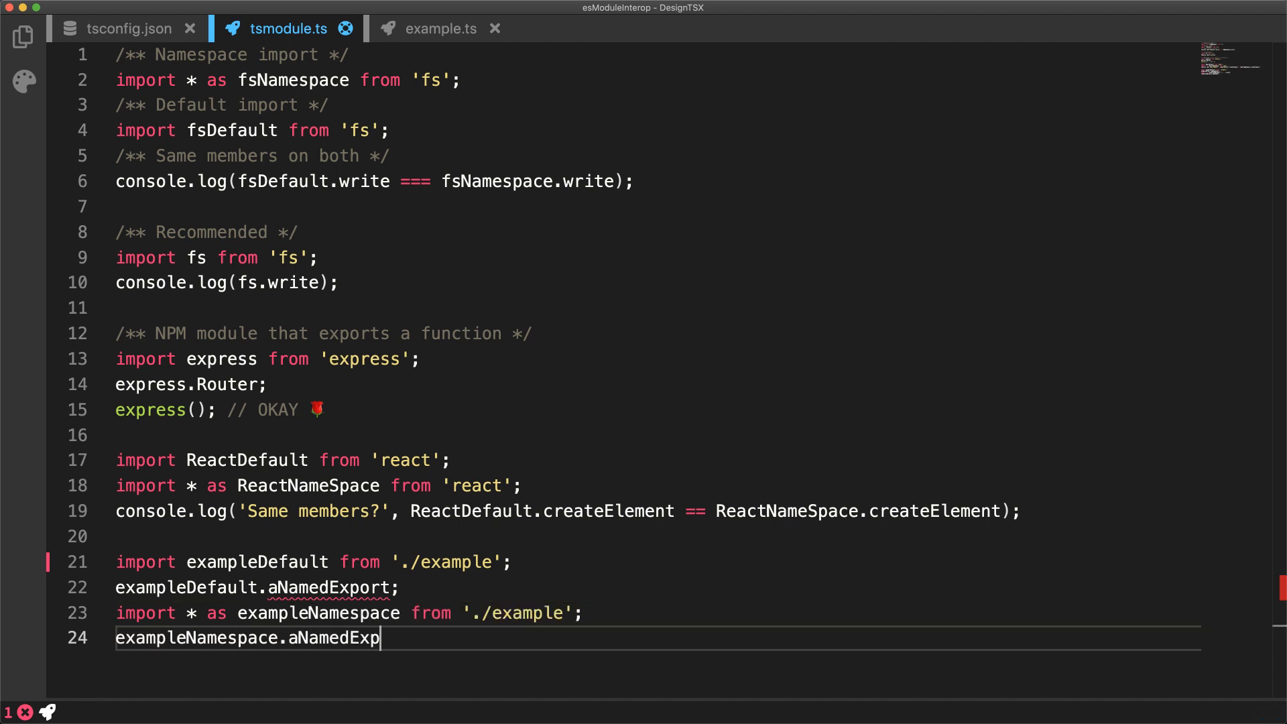
{"action": "type", "text": "ort;"}
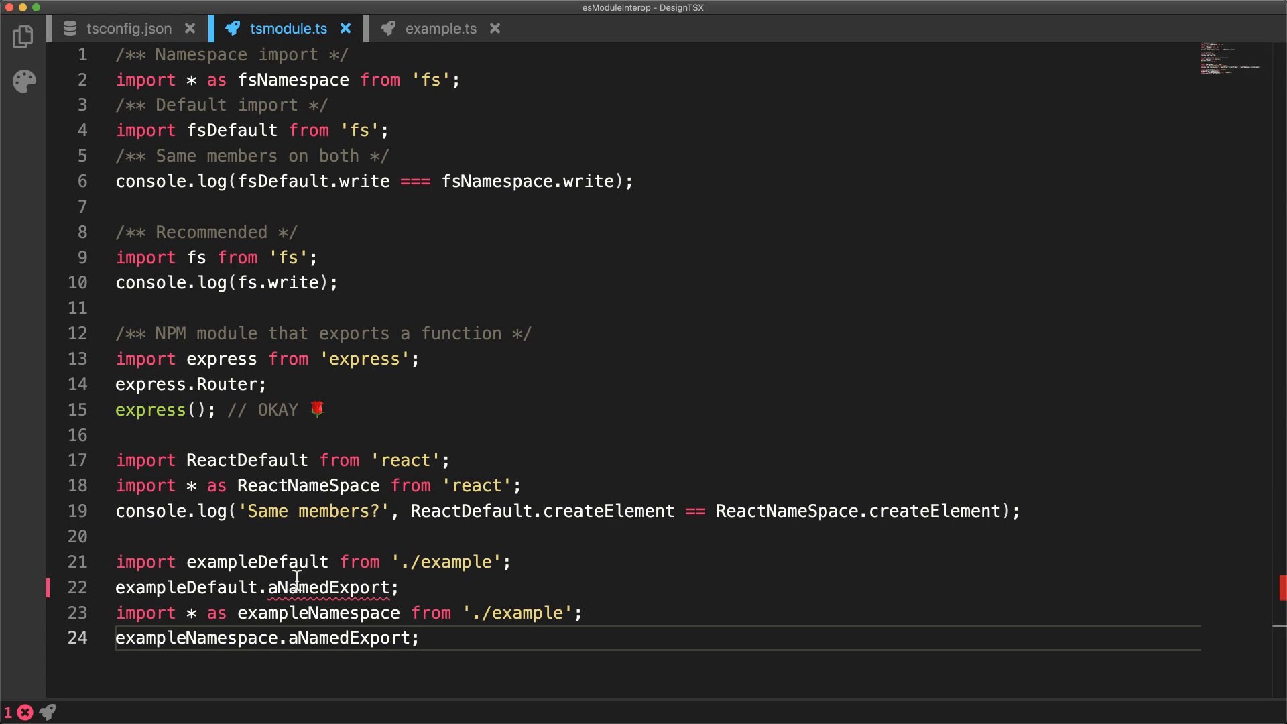
- Inspect the exampleDefault, aNamedExport and createElement references in tsmodule.ts
{"action": "double_click", "coordinate": [253, 561]}
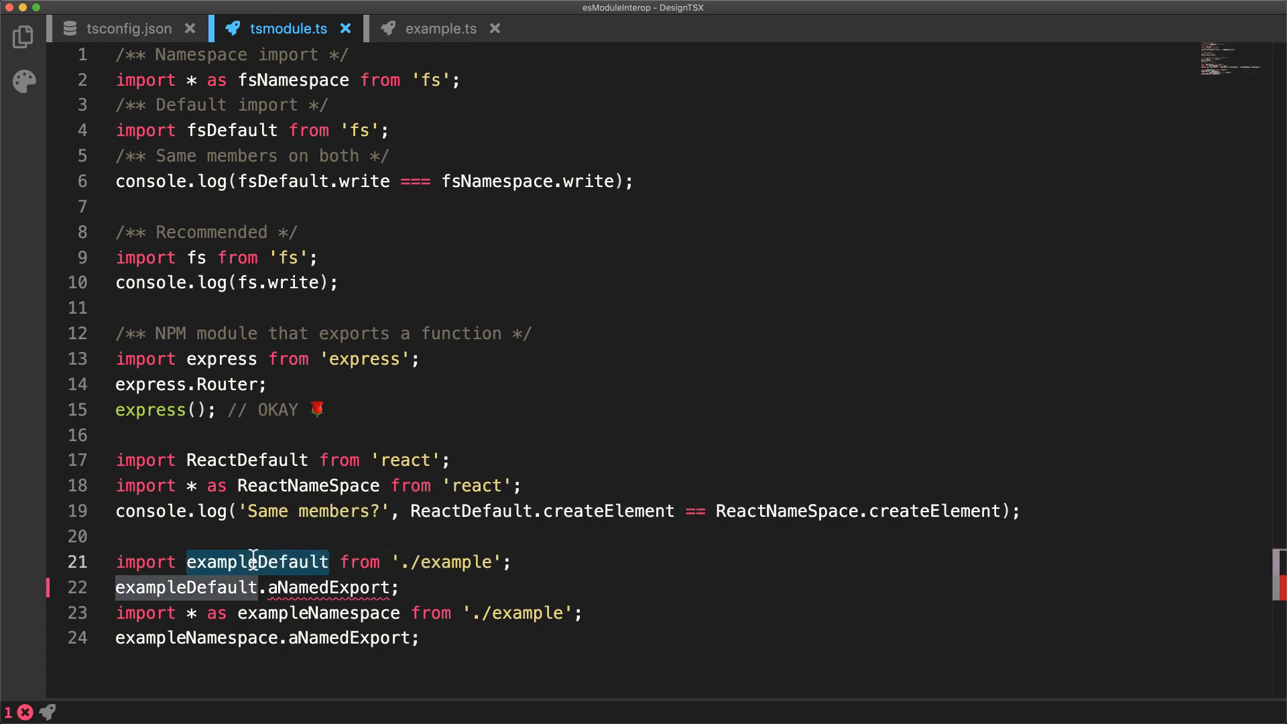
{"action": "double_click", "coordinate": [310, 586]}
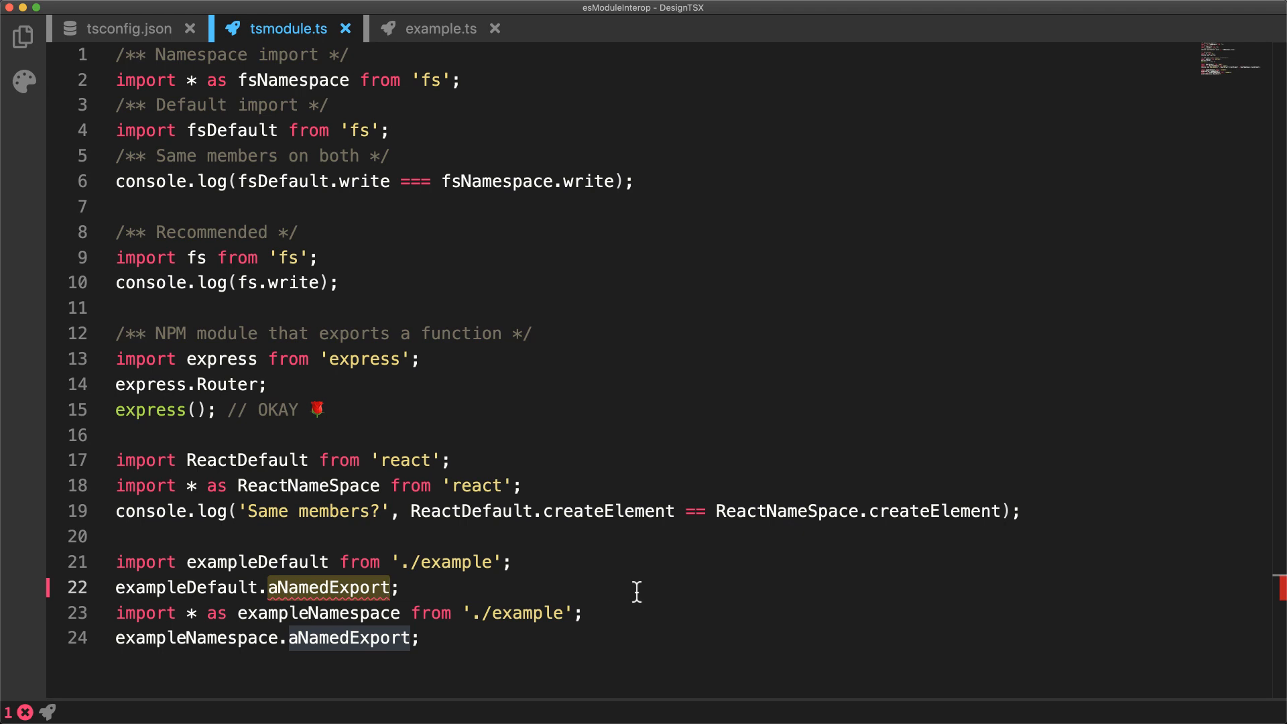
{"action": "double_click", "coordinate": [617, 512]}
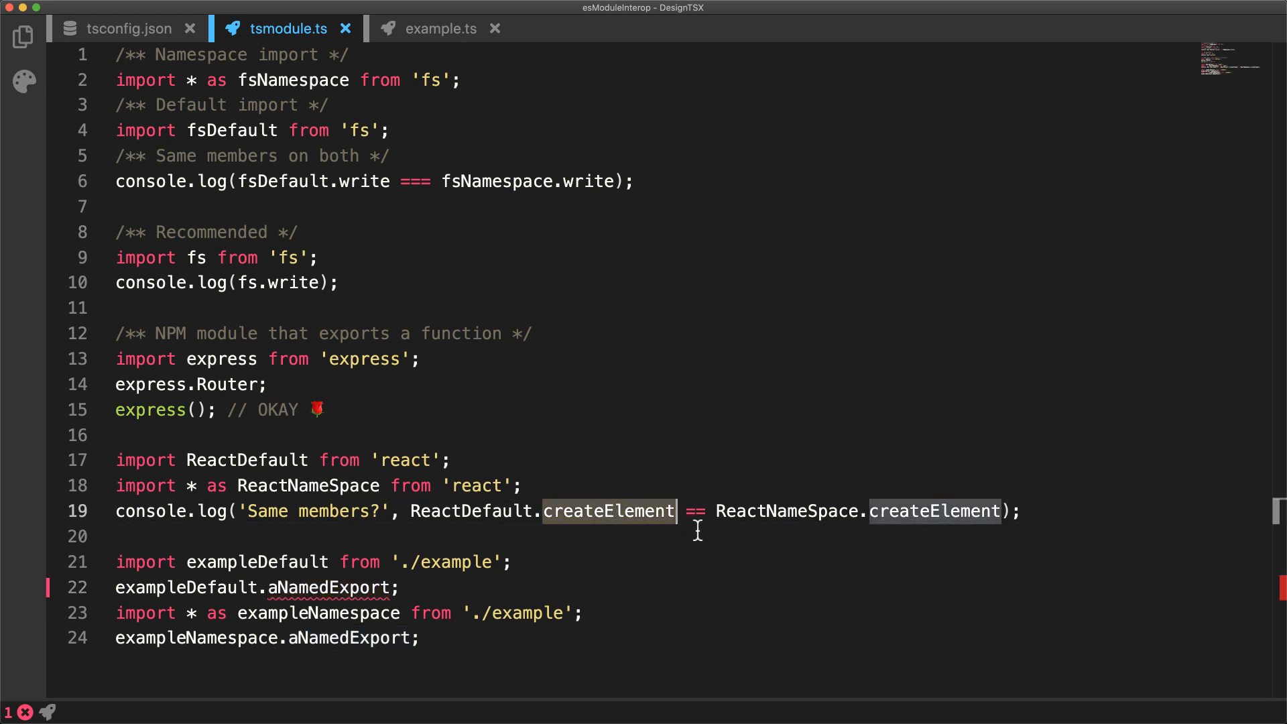
- Reduce line 19 to ReactNameSpace.createElement; and delete the ReactDefault import line
{"action": "mouse_move", "coordinate": [714, 511]}
{"action": "left_mouse_down"}
{"action": "mouse_move", "coordinate": [112, 498]}
{"action": "mouse_move", "coordinate": [105, 510]}
{"action": "left_mouse_up"}
{"action": "key", "text": "BackSpace"}
{"action": "key", "text": "End"}
{"action": "key", "text": "BackSpace"}
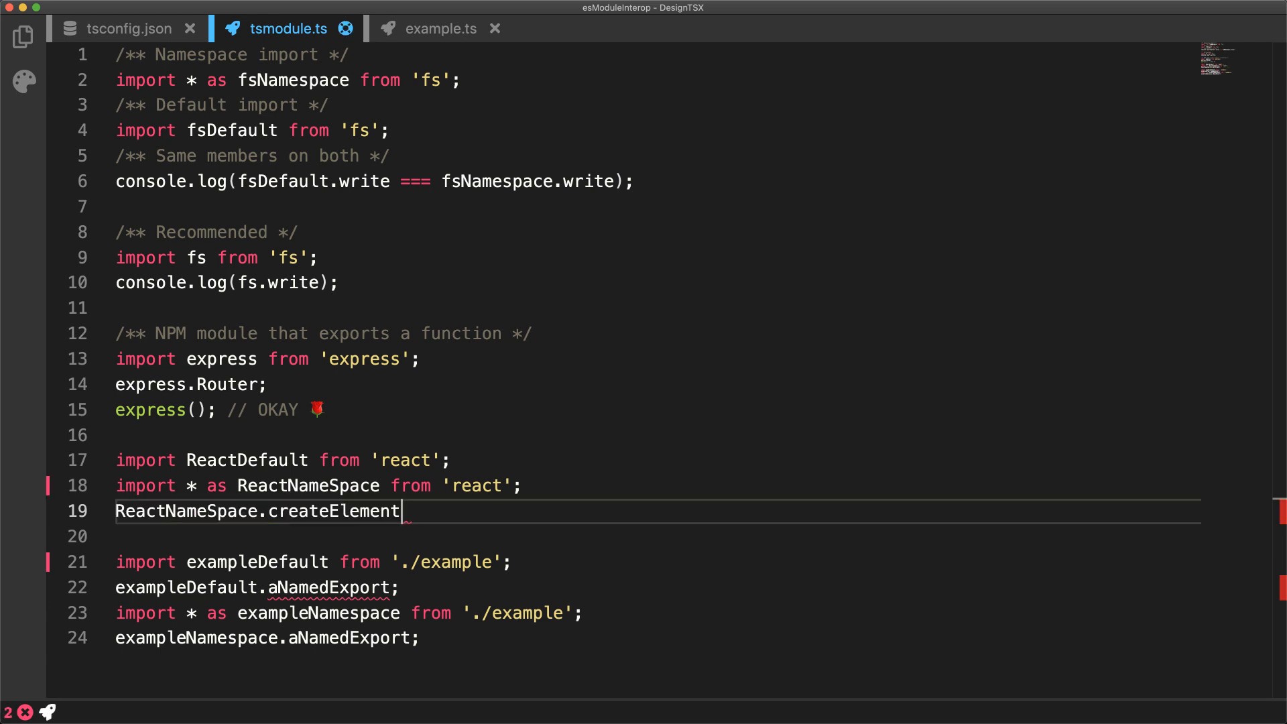
{"action": "type", "text": ";"}
{"action": "key", "text": "Up"}
{"action": "key", "text": "Up"}
{"action": "key", "text": "super+shift+k"}
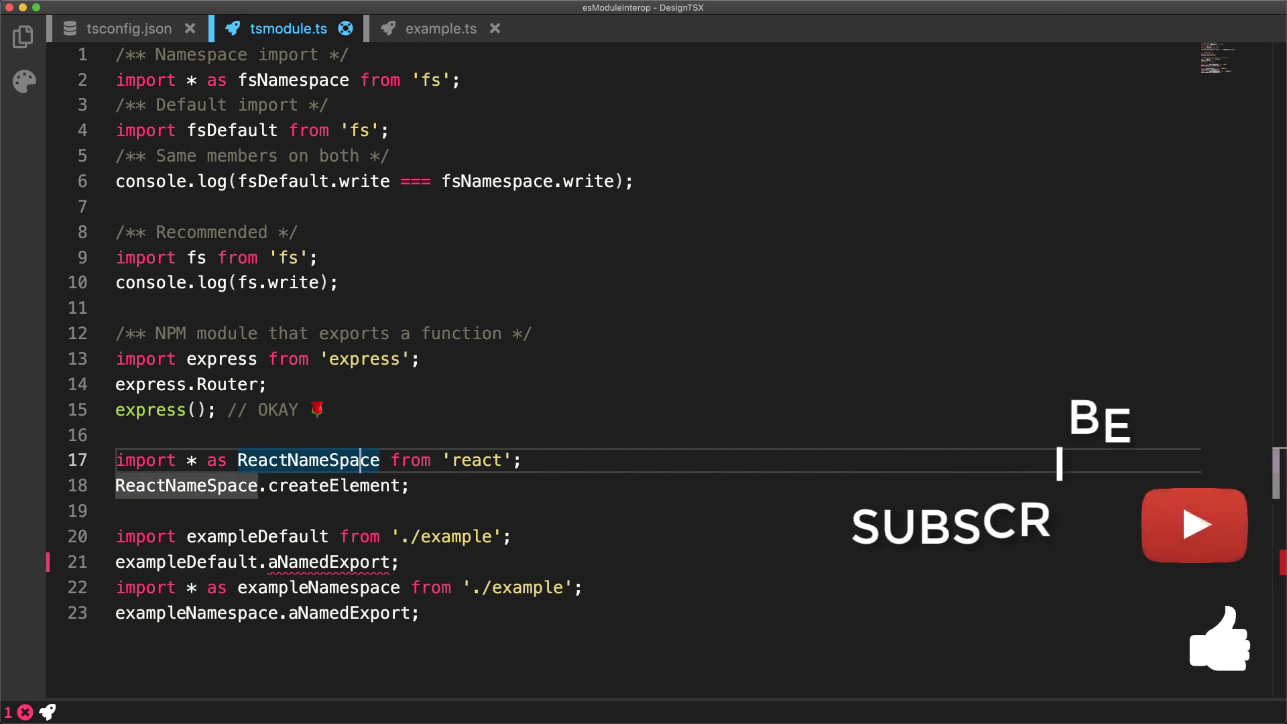
- Rename ReactNameSpace to React and delete the exampleDefault import and its usage line
{"action": "key", "text": "super+shift+l"}
{"action": "type", "text": "Rea"}
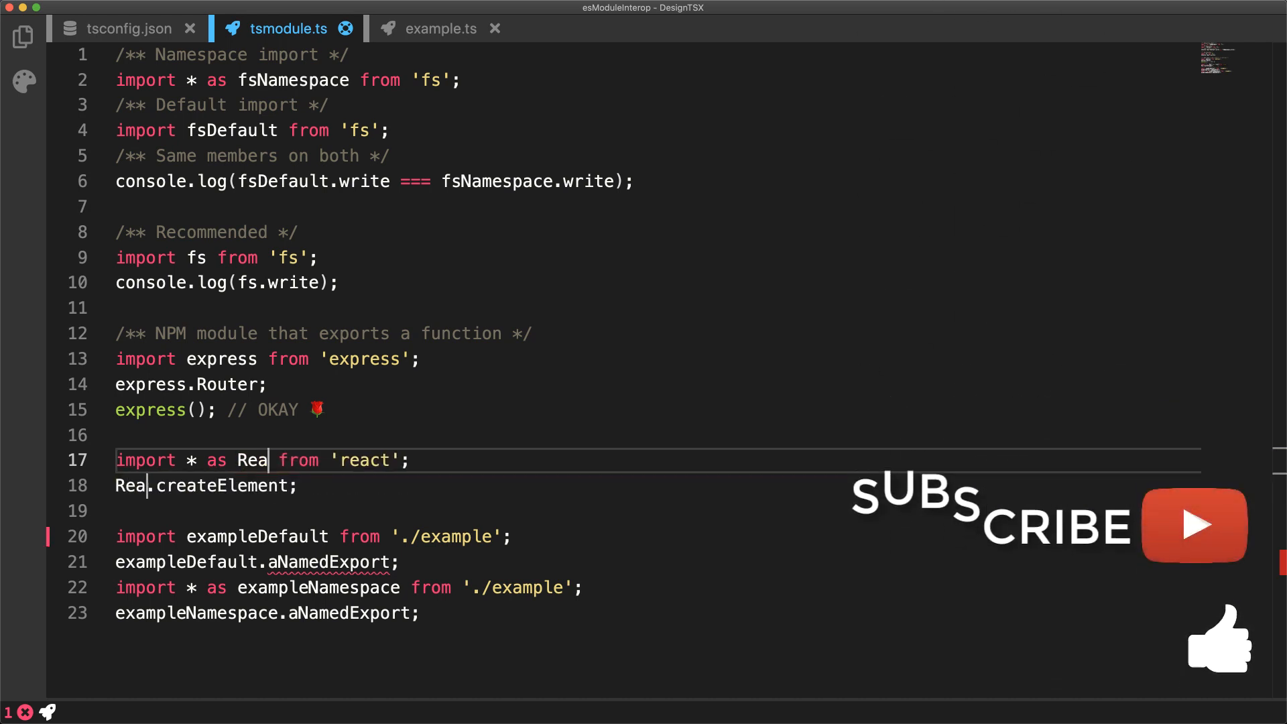
{"action": "type", "text": "ct"}
{"action": "key", "text": "Down"}
{"action": "key", "text": "Down"}
{"action": "key", "text": "shift+Down"}
{"action": "key", "text": "shift+Down"}
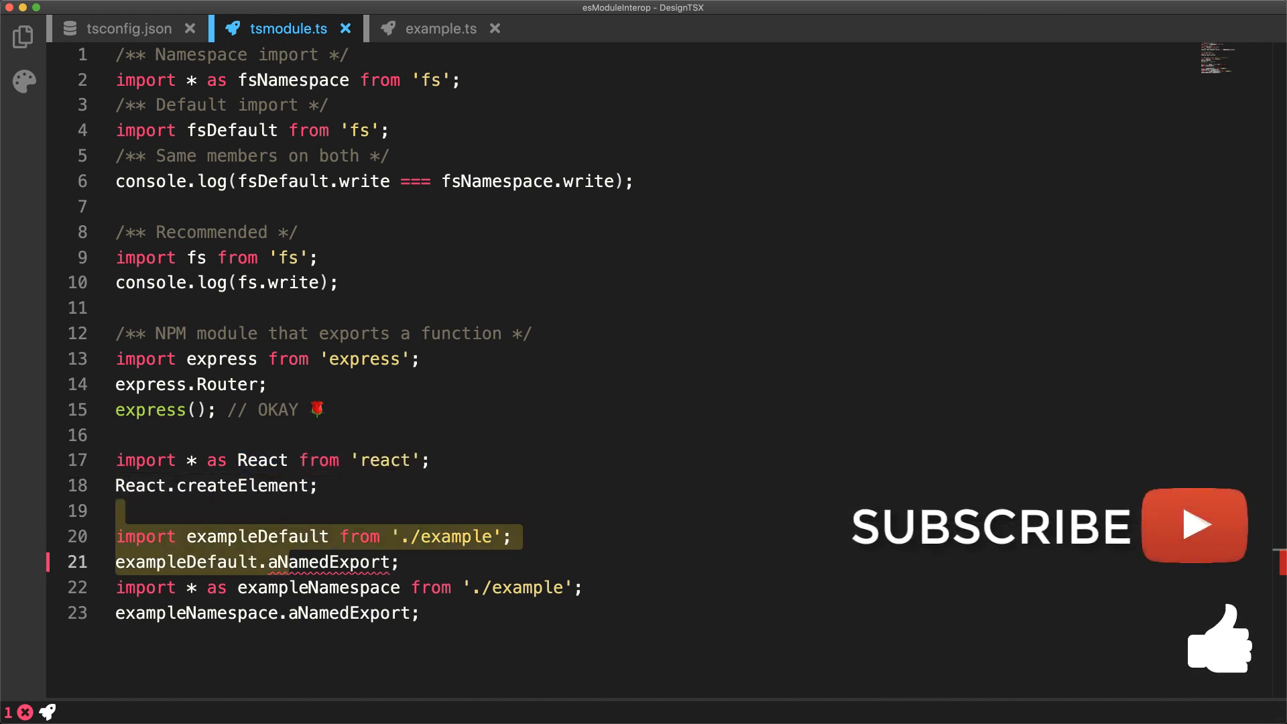
{"action": "key", "text": "super+shift+k"}
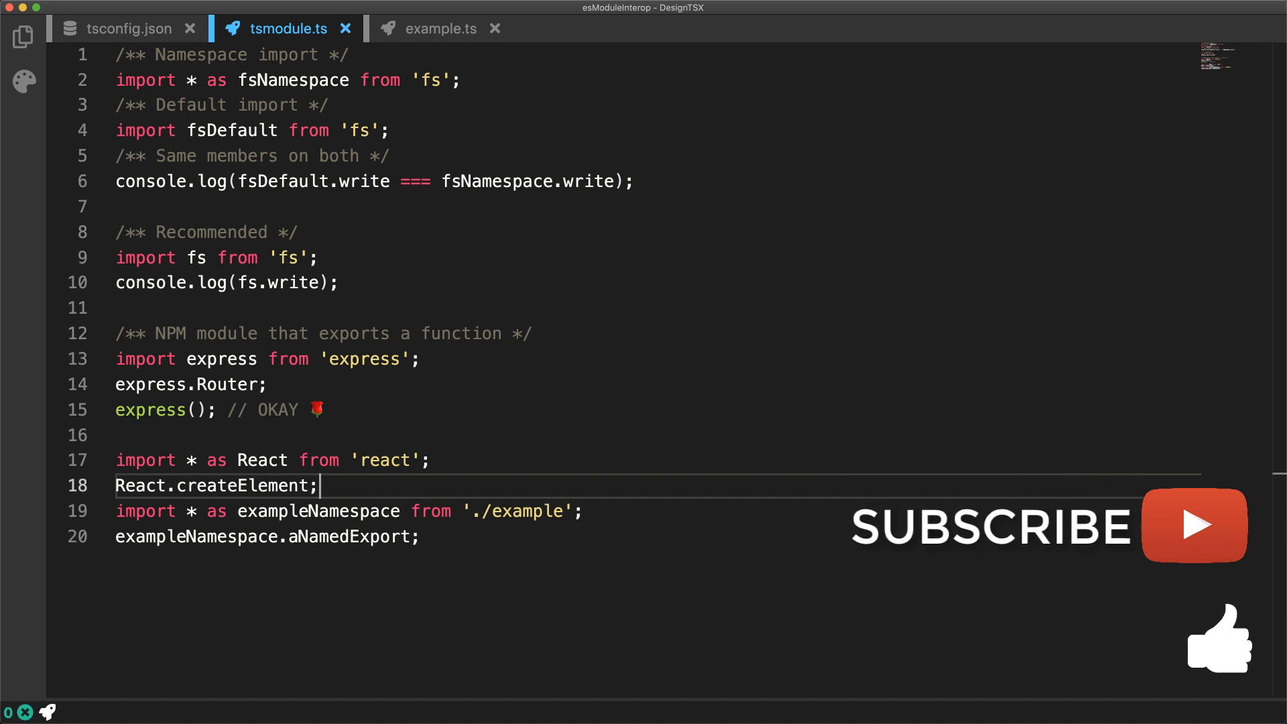